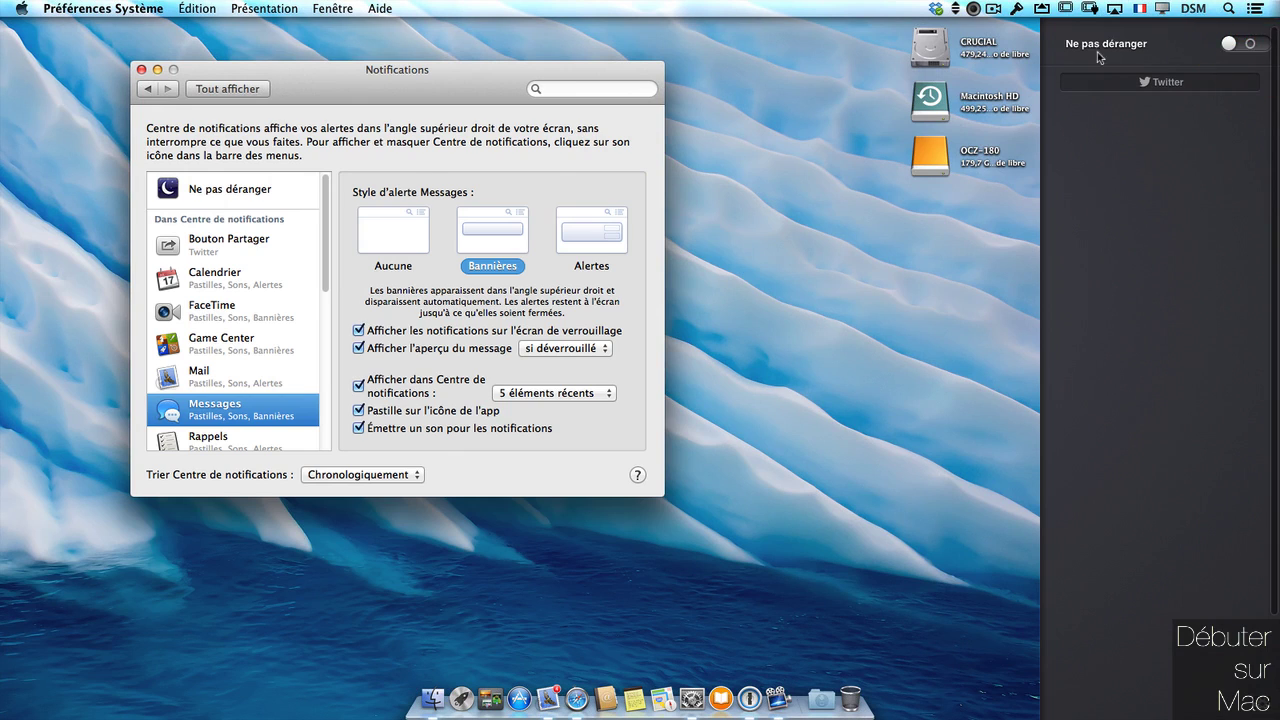
- Close Notification Center and show the Ne pas déranger settings in the Notifications preferences
{"action": "left_click", "coordinate": [1264, 45]}
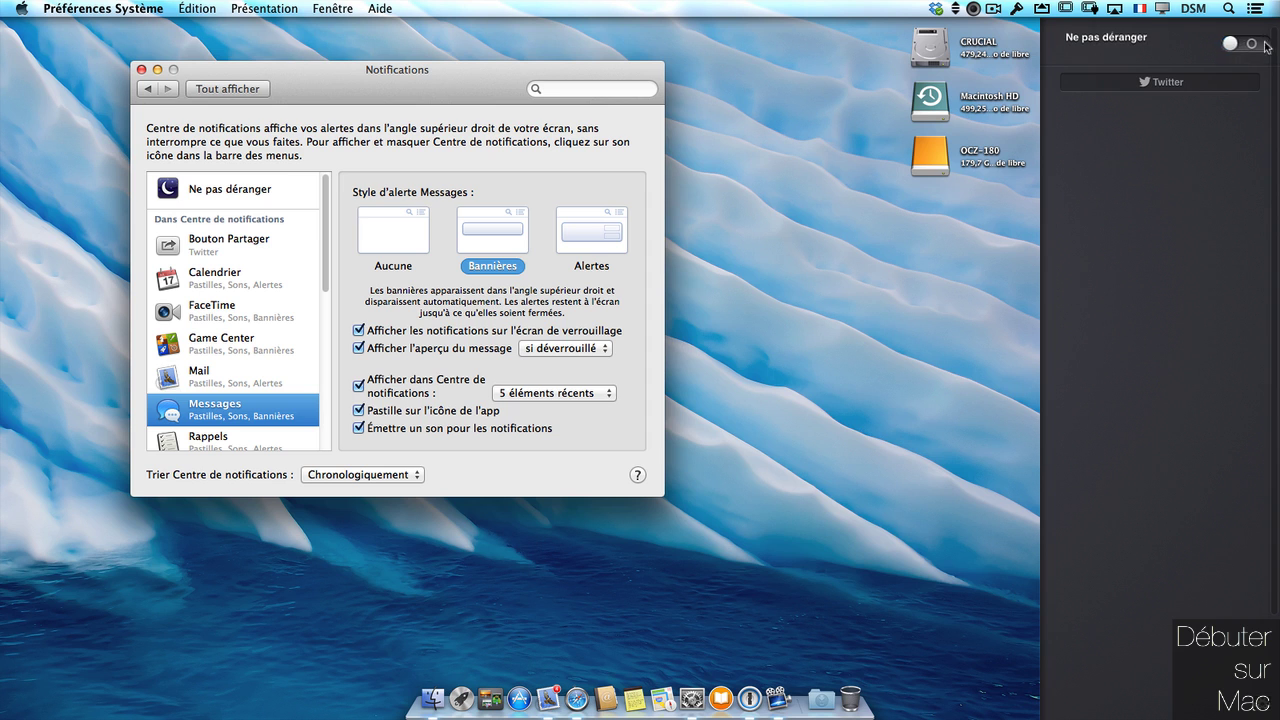
{"action": "left_click", "coordinate": [438, 74]}
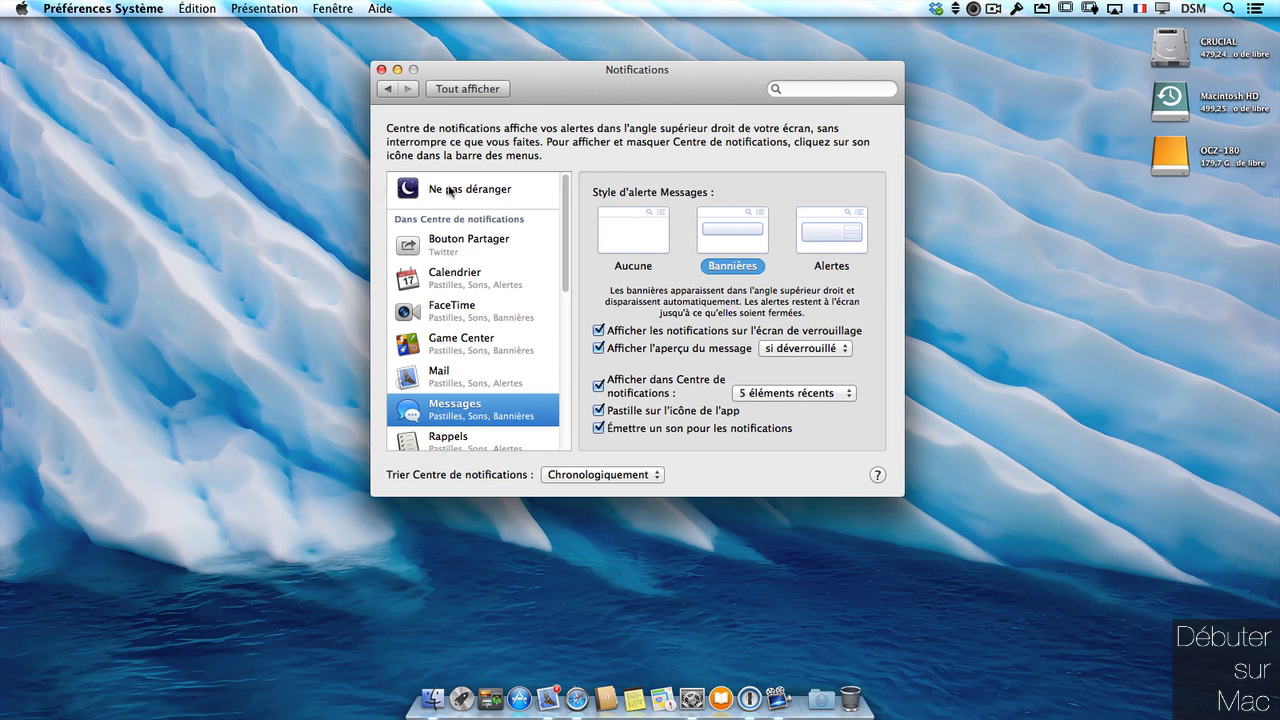
{"action": "left_click", "coordinate": [470, 187]}
{"action": "left_click_drag", "start_coordinate": [740, 77], "coordinate": [718, 63]}
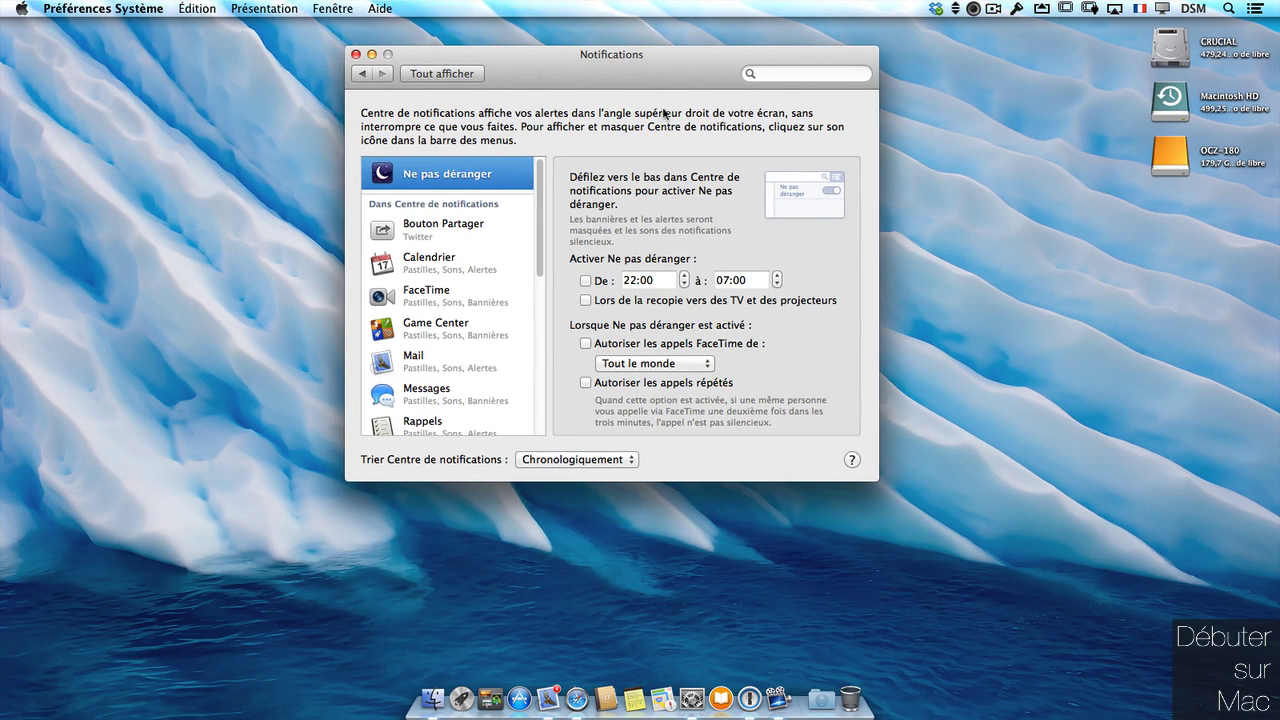
- Try the 22:00 to 07:00 Ne pas déranger schedule and the TV and projector option, viewing the FaceTime caller choices before disabling both
{"action": "left_click", "coordinate": [586, 281]}
{"action": "left_click", "coordinate": [586, 300]}
{"action": "left_click", "coordinate": [709, 362]}
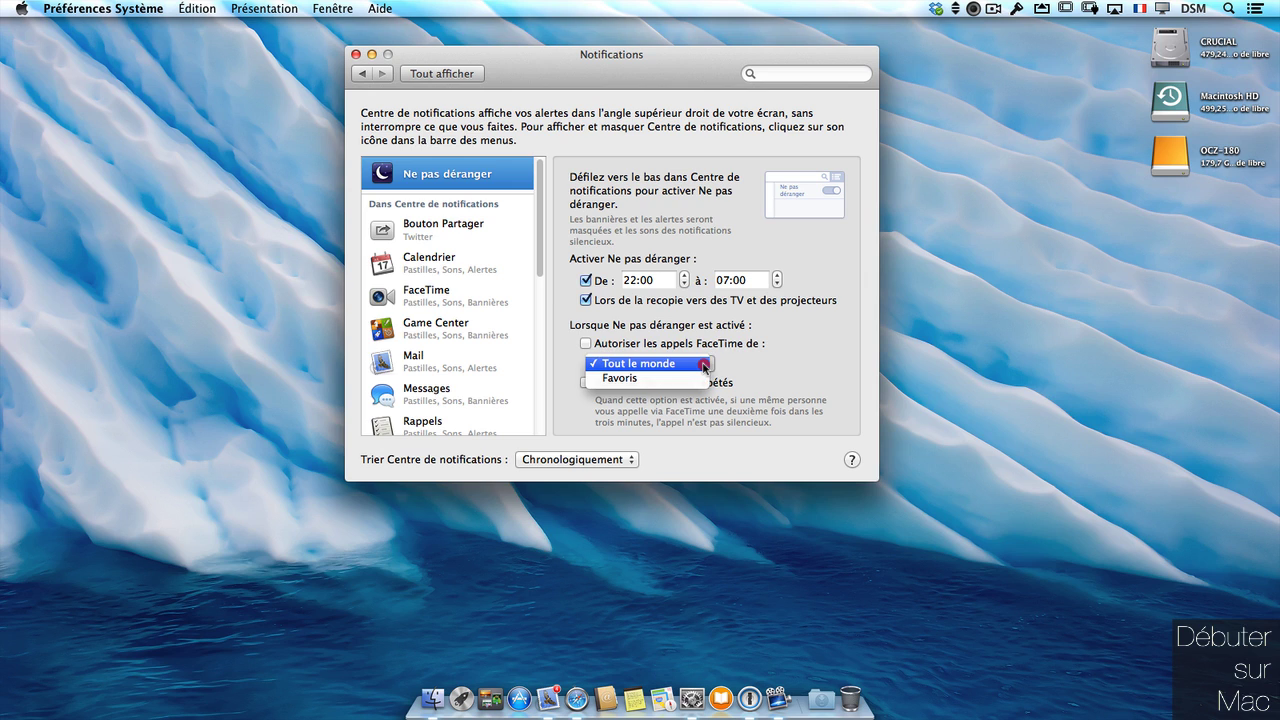
{"action": "left_click", "coordinate": [730, 365]}
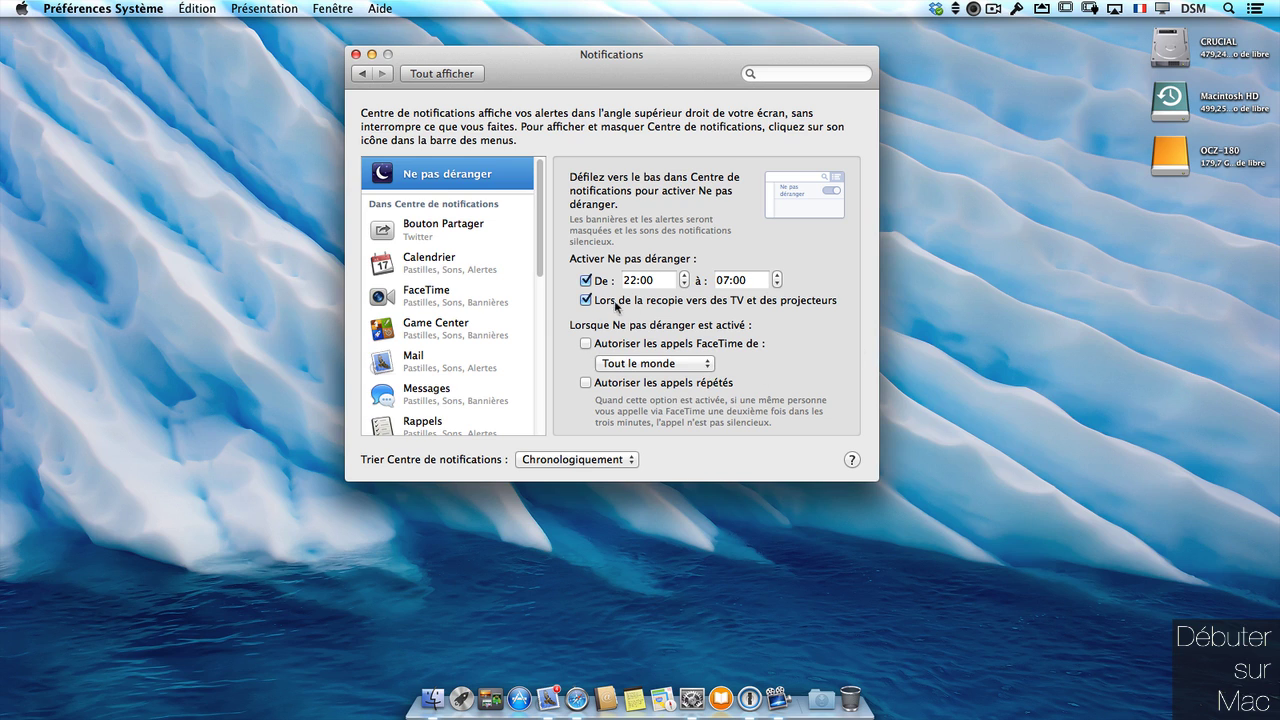
{"action": "left_click", "coordinate": [586, 281]}
{"action": "left_click", "coordinate": [586, 300]}
{"action": "left_click", "coordinate": [1256, 9]}
{"action": "left_click", "coordinate": [1256, 9]}
- Show the Mission Control keyboard shortcuts in the Clavier preferences
{"action": "left_click", "coordinate": [449, 73]}
{"action": "left_click", "coordinate": [580, 218]}
{"action": "left_click", "coordinate": [602, 117]}
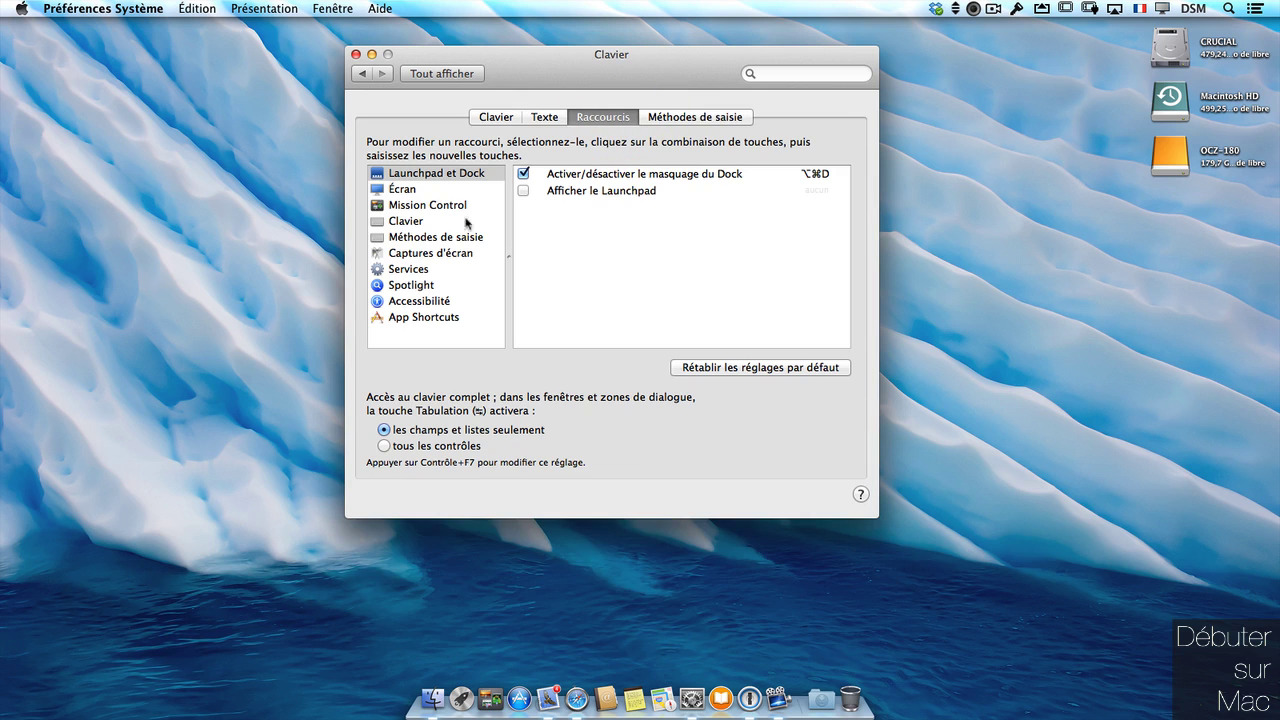
{"action": "left_click", "coordinate": [428, 318]}
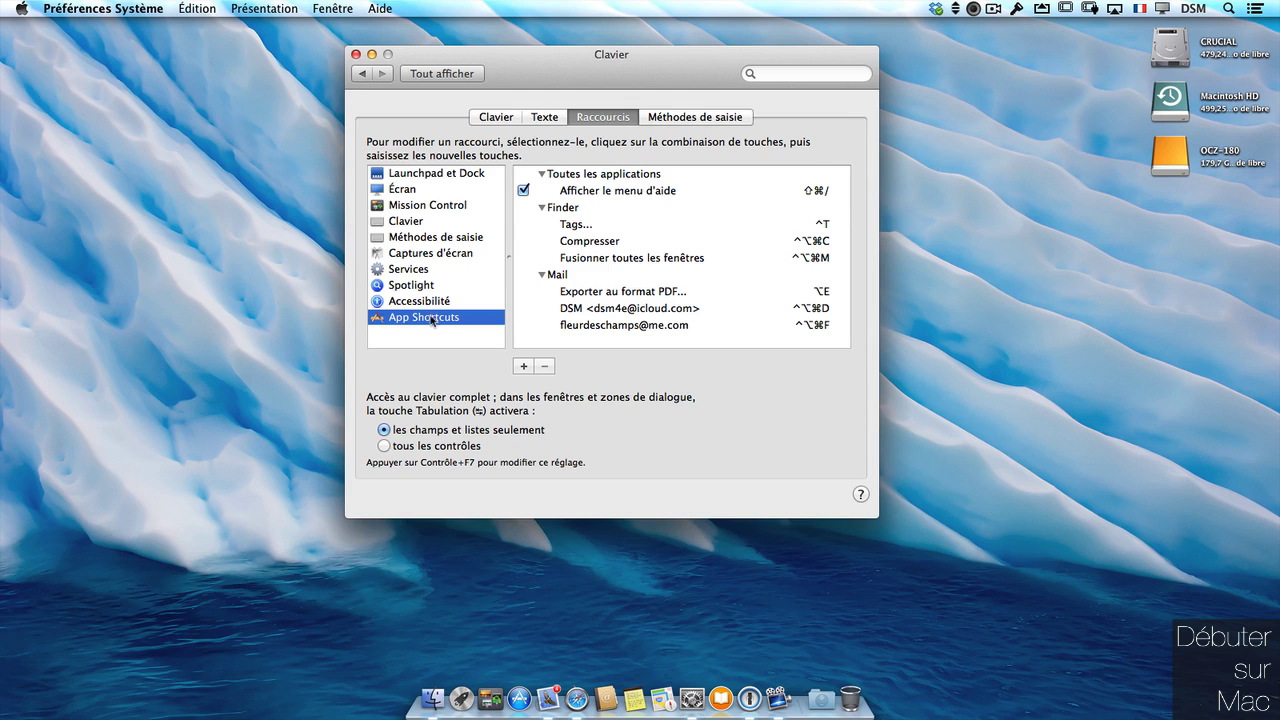
{"action": "left_click", "coordinate": [468, 207]}
{"action": "left_click", "coordinate": [845, 180]}
{"action": "mouse_move", "coordinate": [845, 180]}
{"action": "left_mouse_down"}
{"action": "mouse_move", "coordinate": [848, 192]}
{"action": "mouse_move", "coordinate": [847, 175]}
{"action": "left_mouse_up"}
- Assign ⌘@ as the keyboard shortcut for Activer/désactiver Ne pas déranger
{"action": "left_click", "coordinate": [660, 208]}
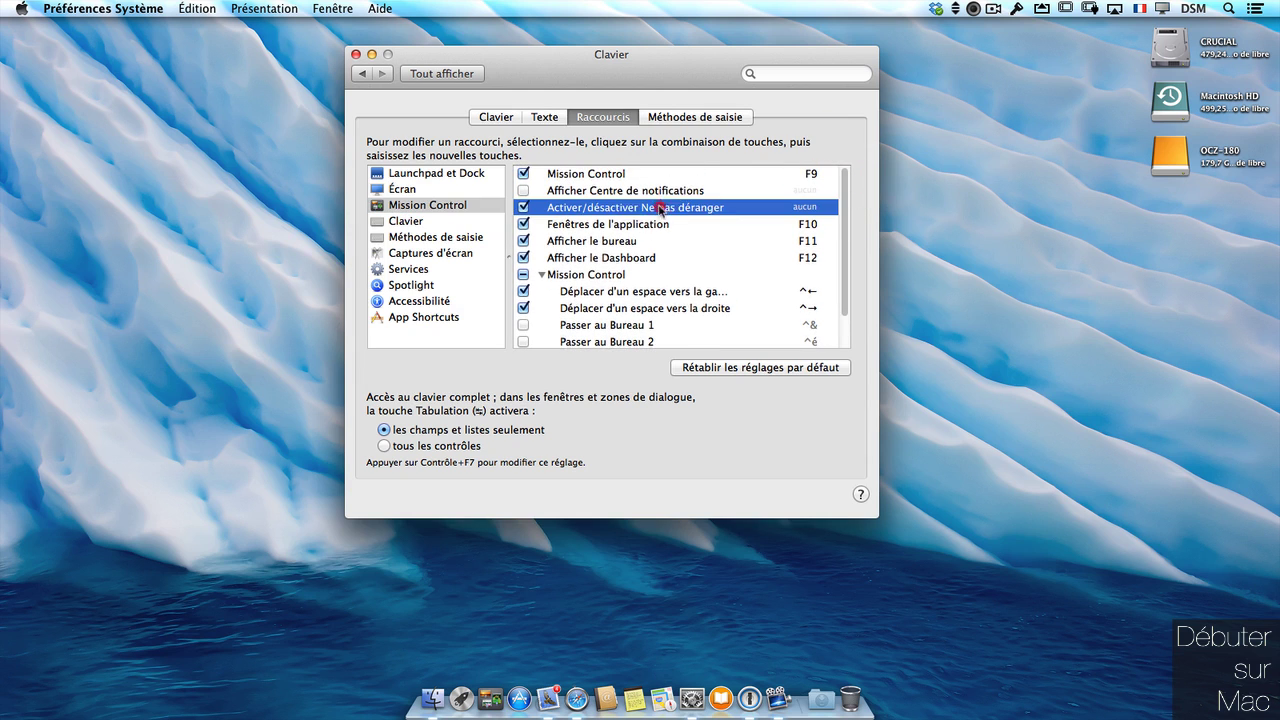
{"action": "left_click", "coordinate": [810, 208]}
{"action": "left_click", "coordinate": [815, 210]}
{"action": "left_click", "coordinate": [812, 210]}
{"action": "key", "text": "super+at"}
{"action": "left_click", "coordinate": [970, 150]}
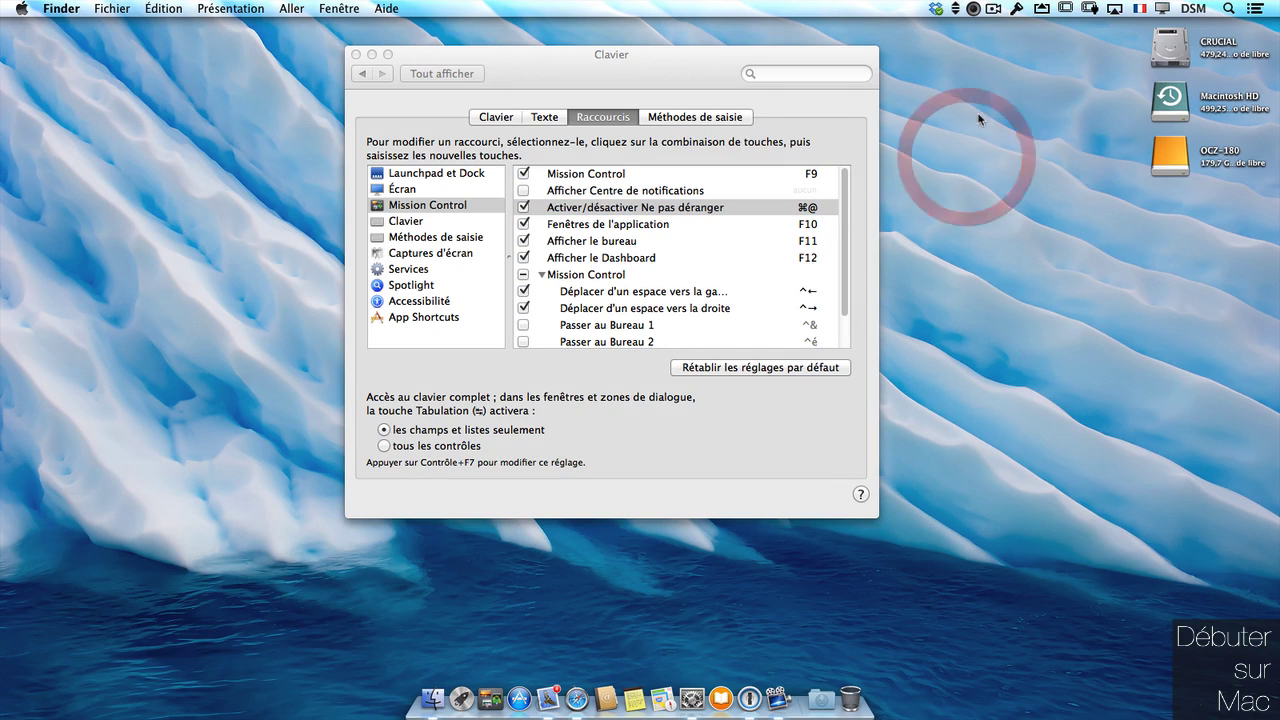
- Return to the Notifications preferences and test toggling Ne pas déranger with its assigned shortcut
{"action": "left_click", "coordinate": [465, 76]}
{"action": "left_click", "coordinate": [832, 126]}
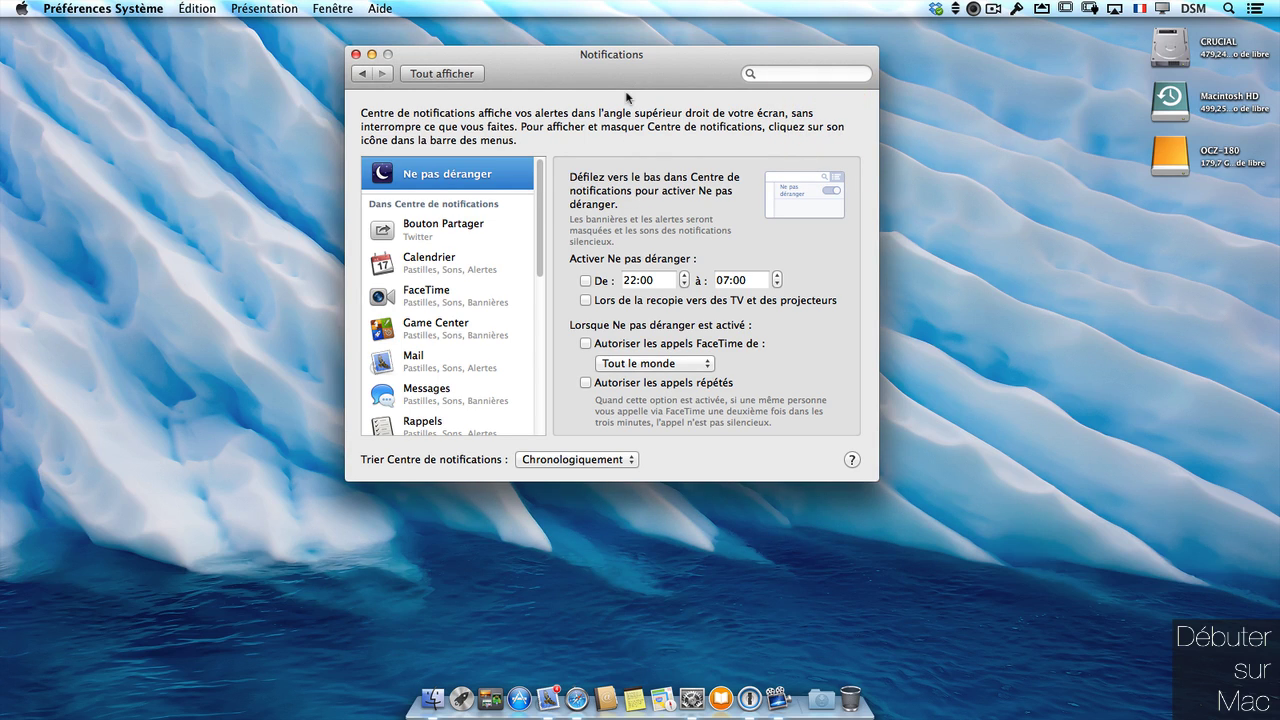
{"action": "key", "text": "super"}
{"action": "key", "text": "super+at"}
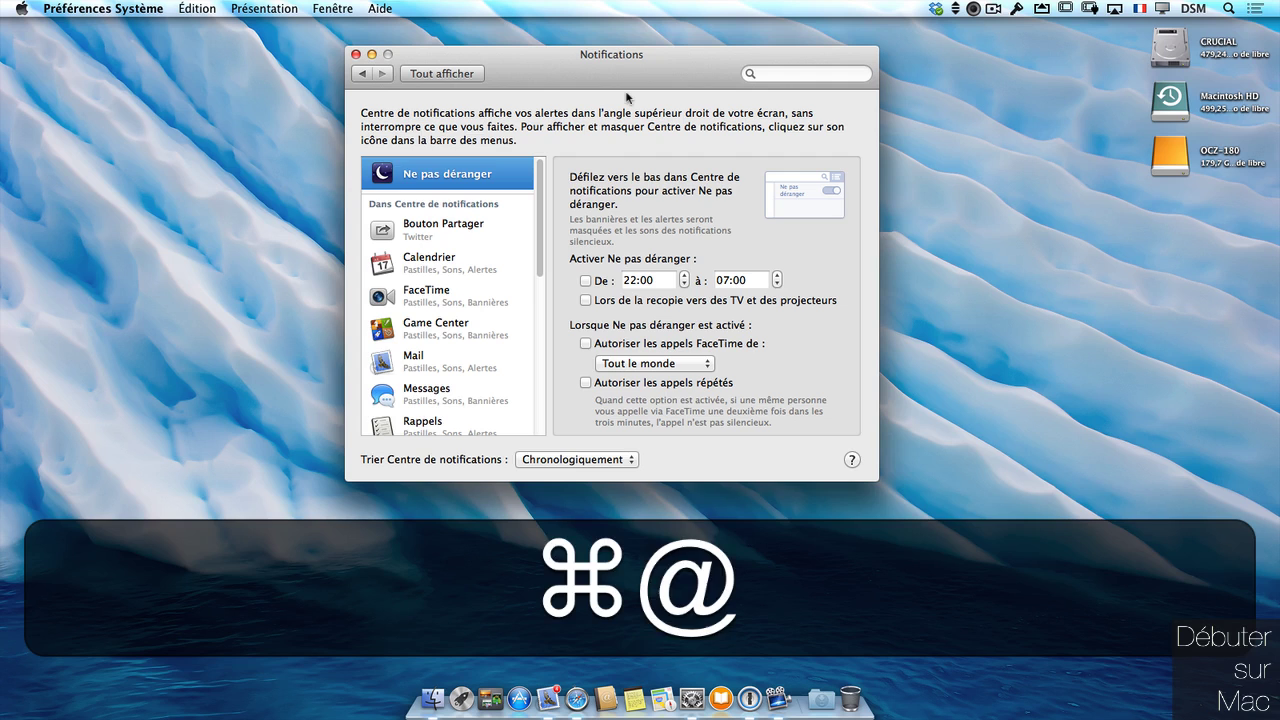
{"action": "key", "text": "super+at"}
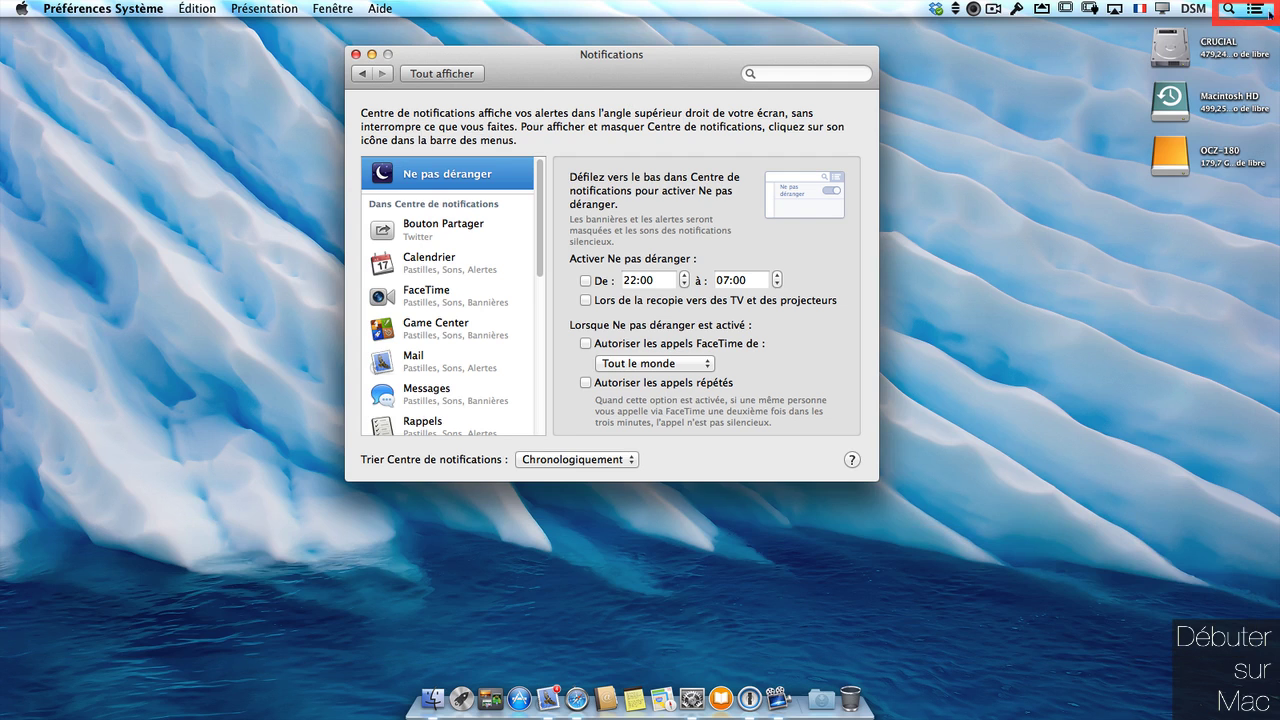
{"action": "key", "text": "super+at"}
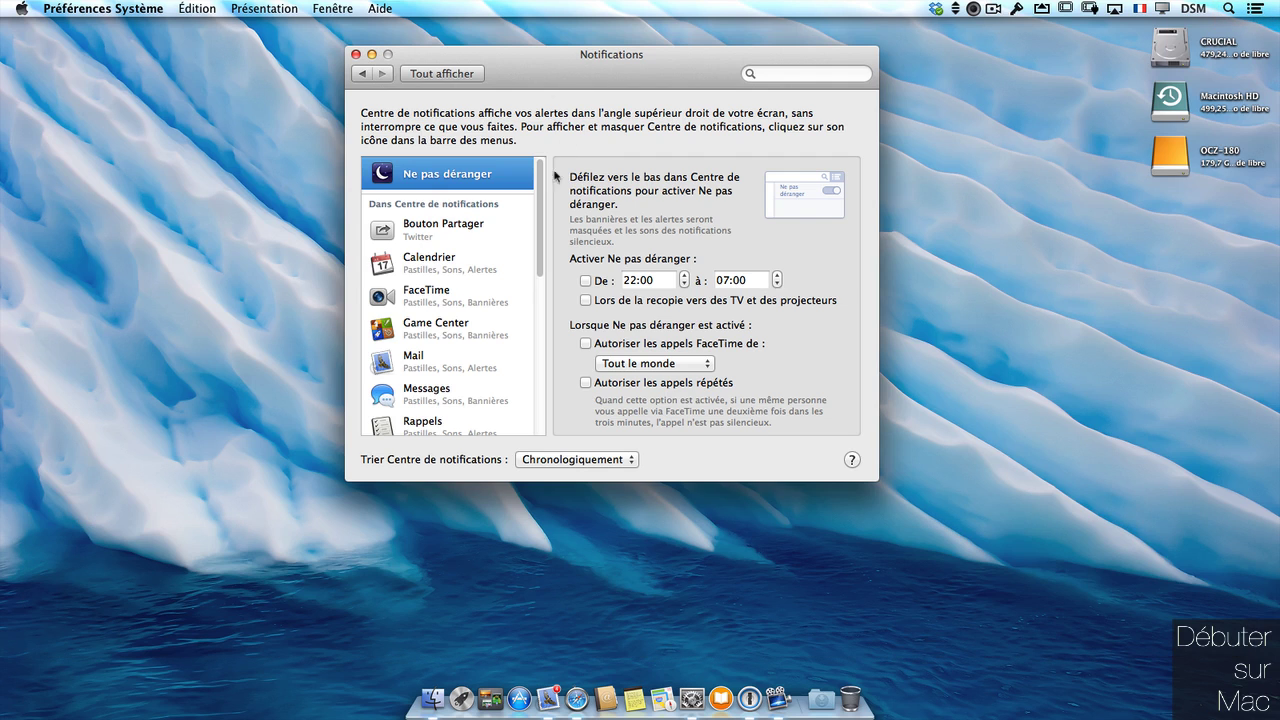
- Set Mail's message preview to "si déverrouillé" and try switching its notification sound off and on again
{"action": "left_click", "coordinate": [476, 366]}
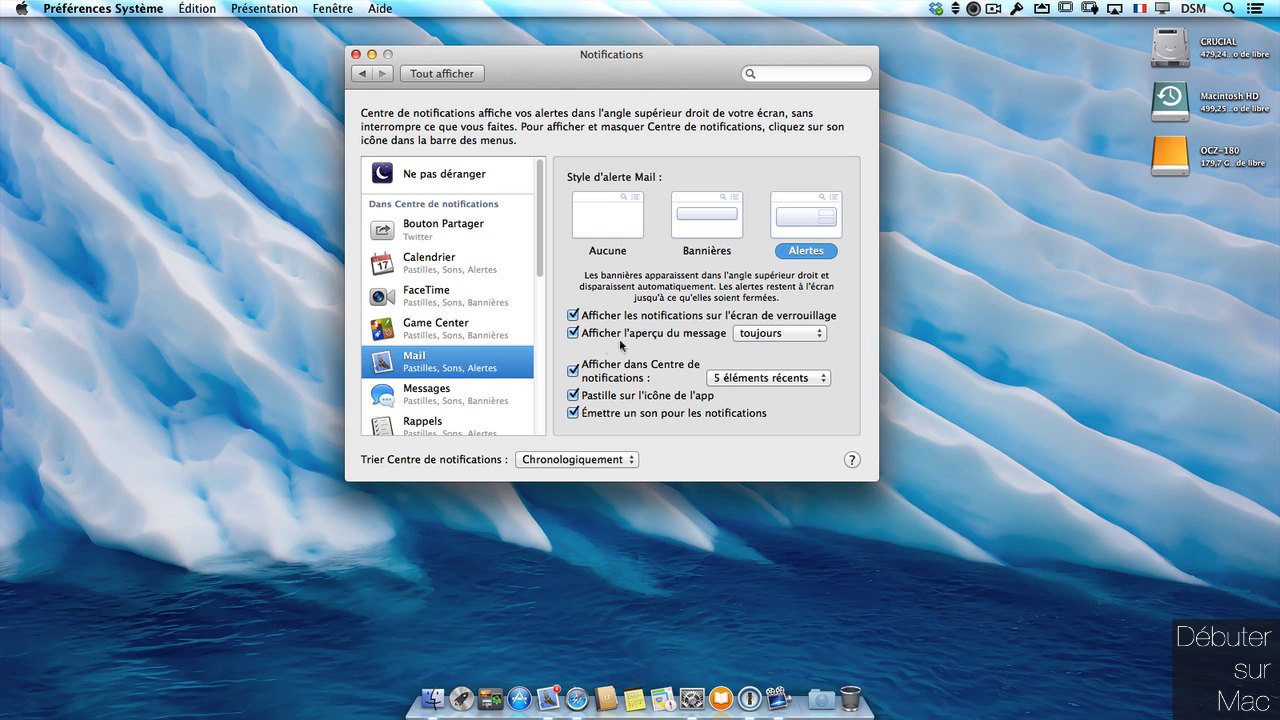
{"action": "left_click", "coordinate": [762, 337]}
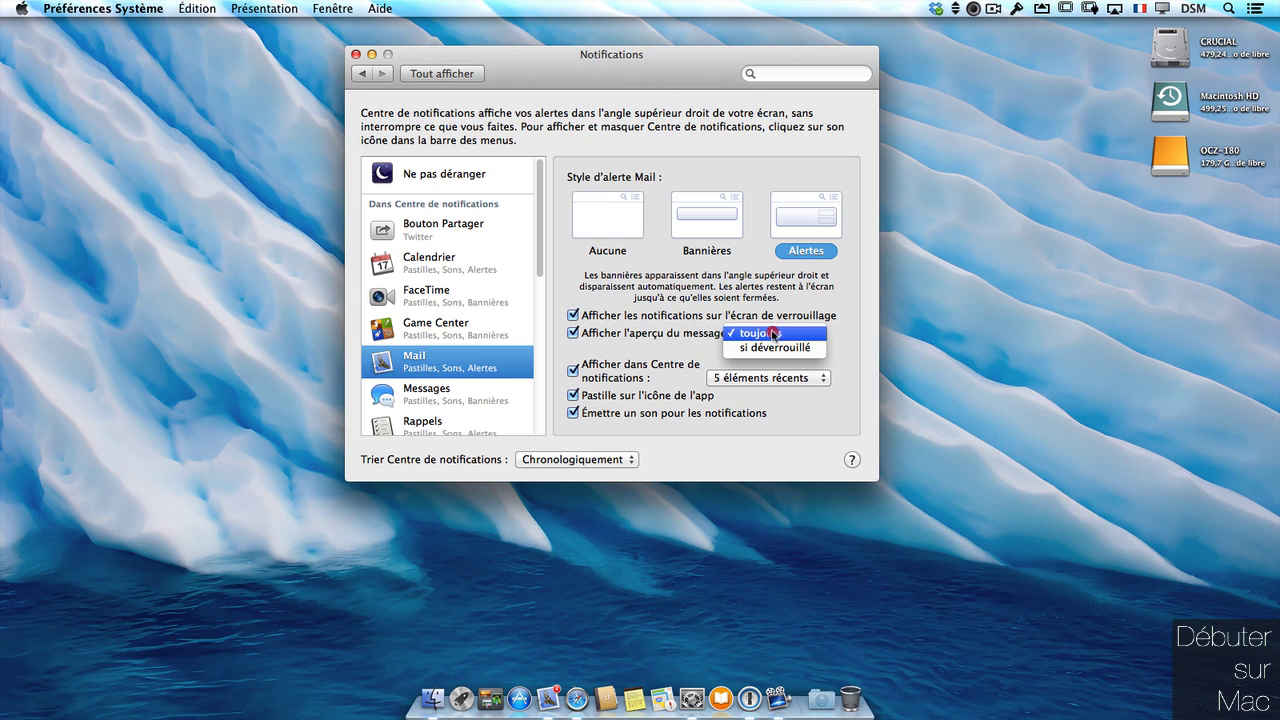
{"action": "left_click", "coordinate": [775, 334]}
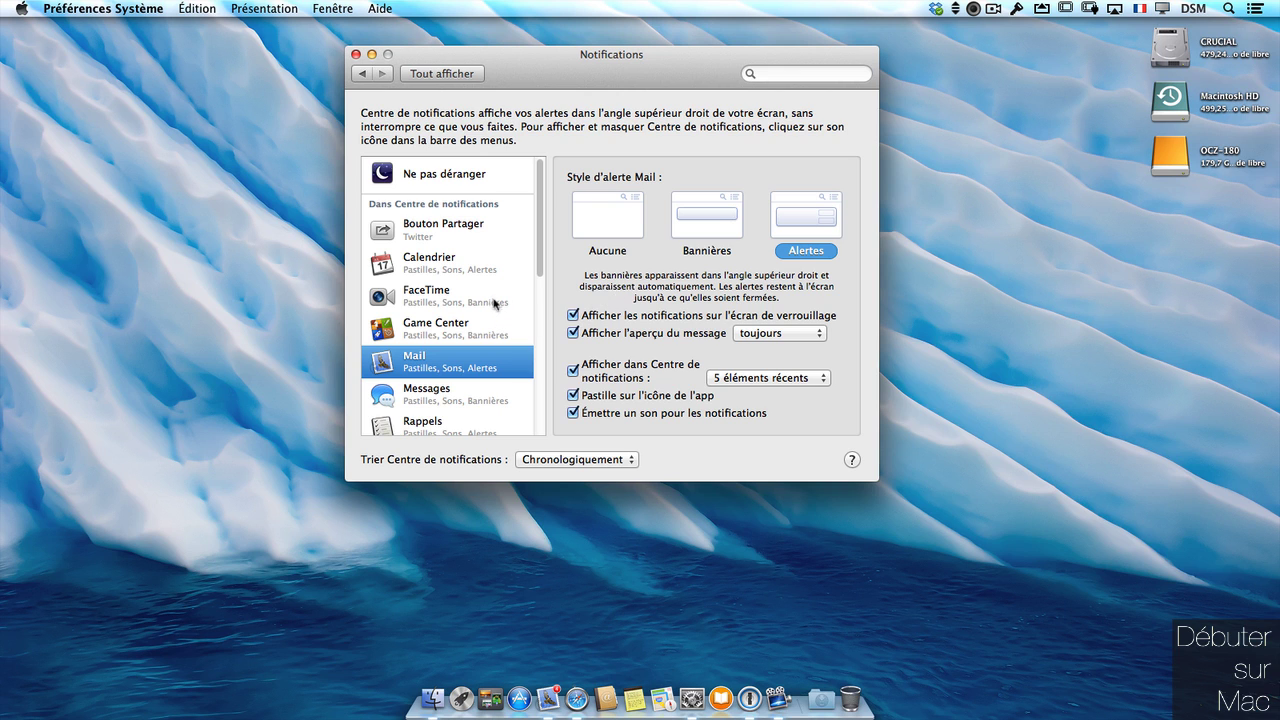
{"action": "left_click_drag", "start_coordinate": [543, 261], "coordinate": [527, 226]}
{"action": "left_click", "coordinate": [779, 333]}
{"action": "left_click", "coordinate": [760, 352]}
{"action": "left_click", "coordinate": [607, 417]}
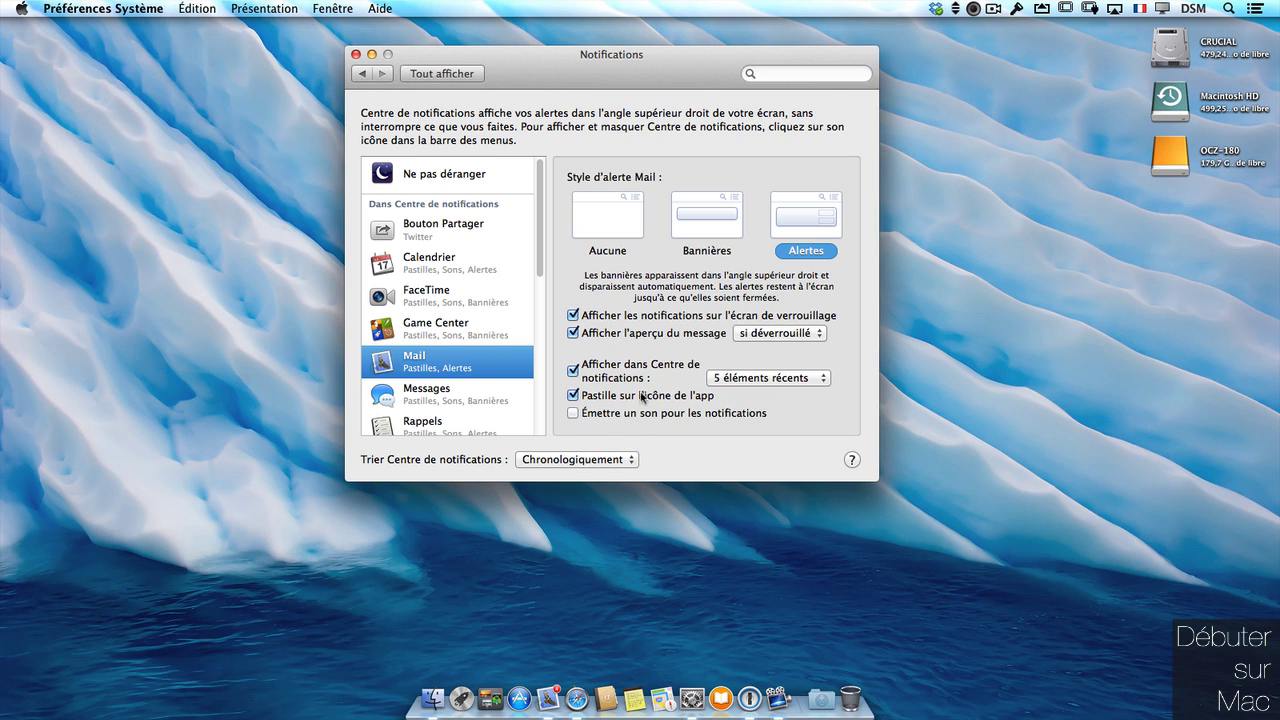
{"action": "left_click", "coordinate": [602, 416]}
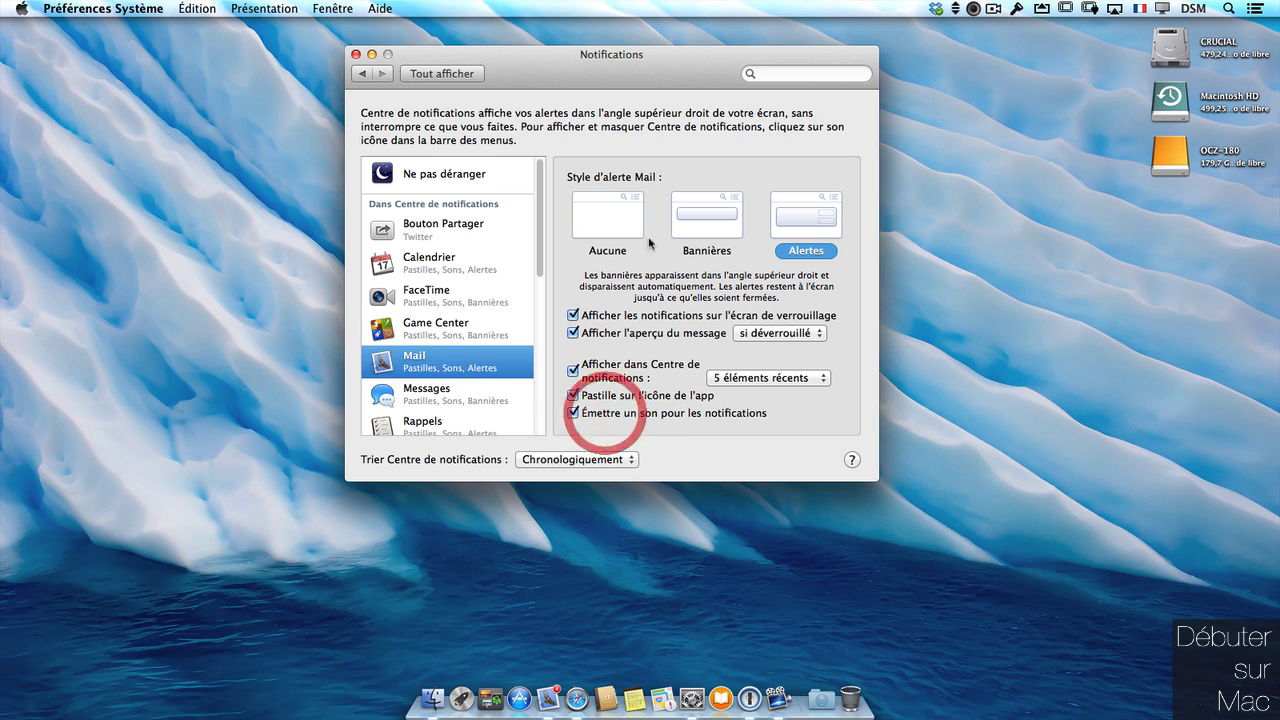
- Review the message preview choices for Messages and turn off its notifications on the lock screen
{"action": "left_click", "coordinate": [452, 393]}
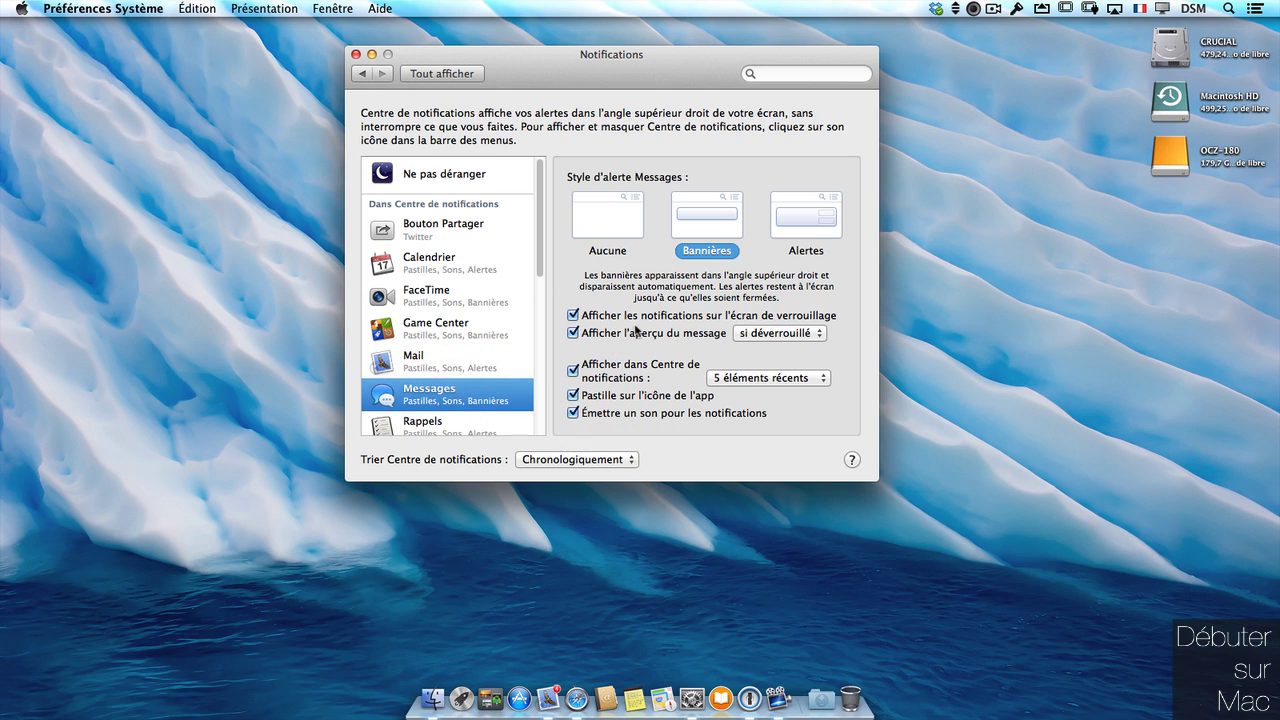
{"action": "left_click", "coordinate": [821, 334]}
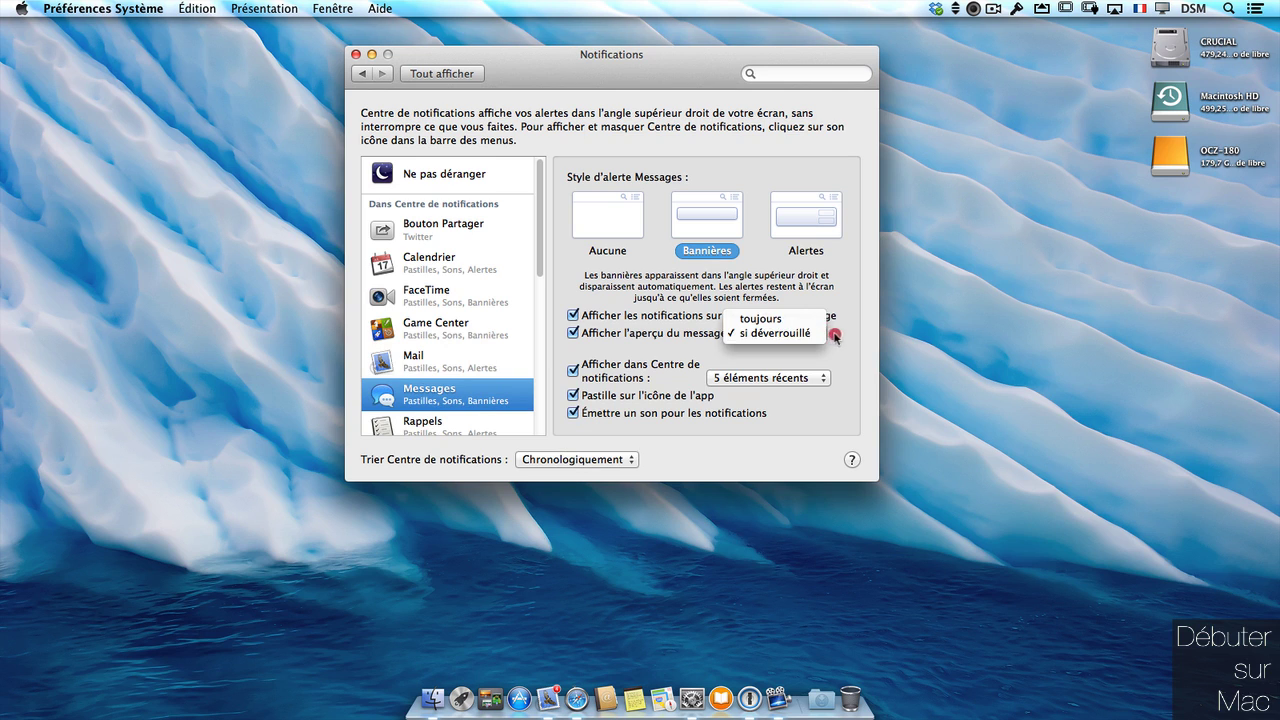
{"action": "left_click", "coordinate": [826, 334]}
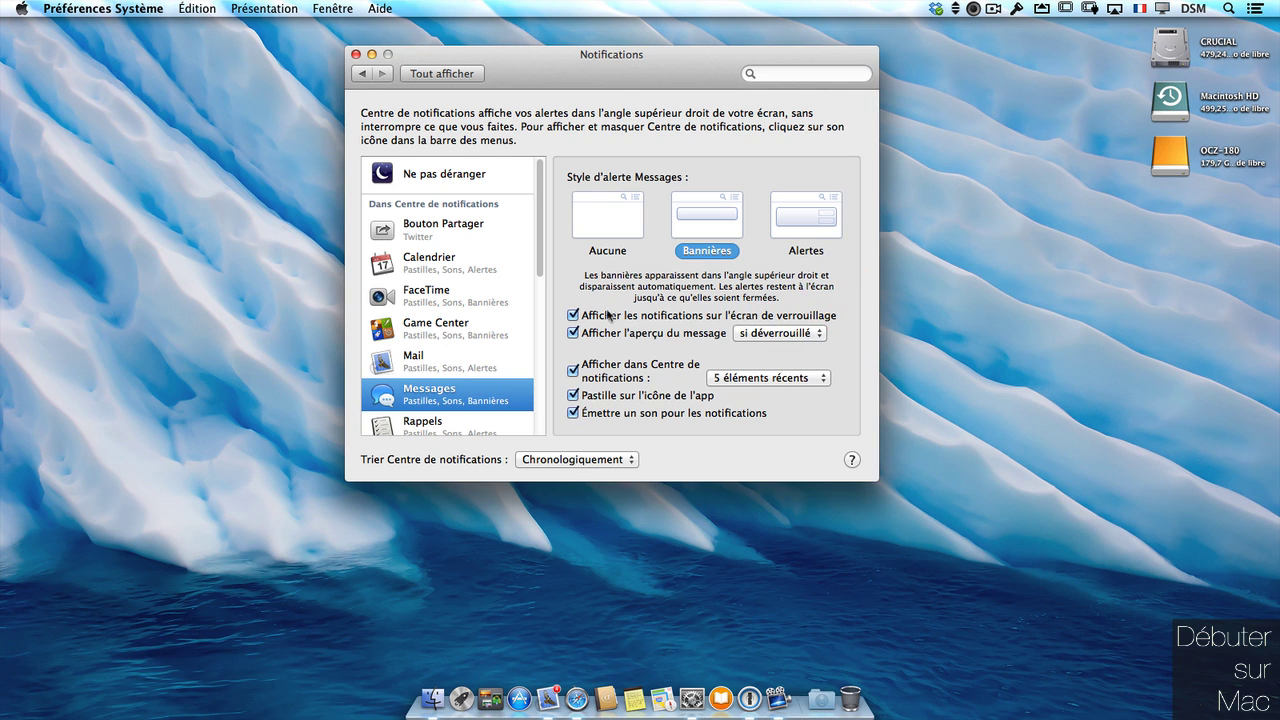
{"action": "left_click", "coordinate": [571, 315]}
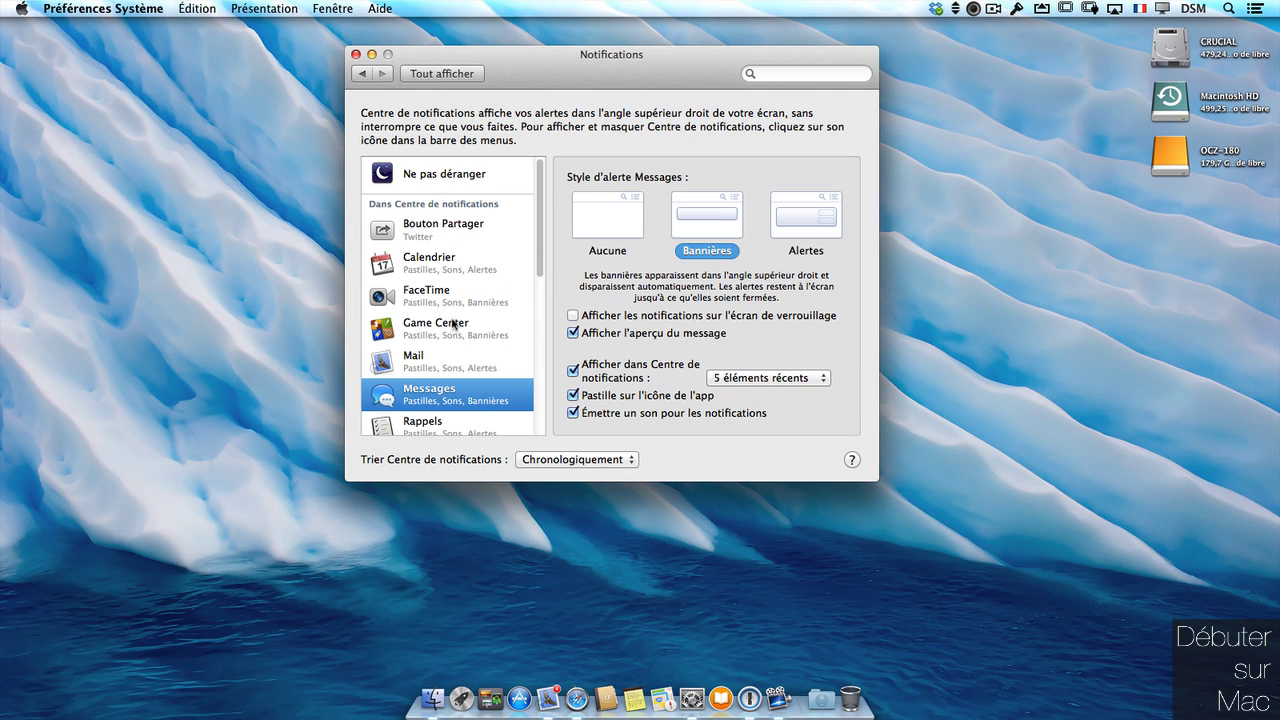
{"action": "left_click_drag", "start_coordinate": [535, 260], "coordinate": [540, 346]}
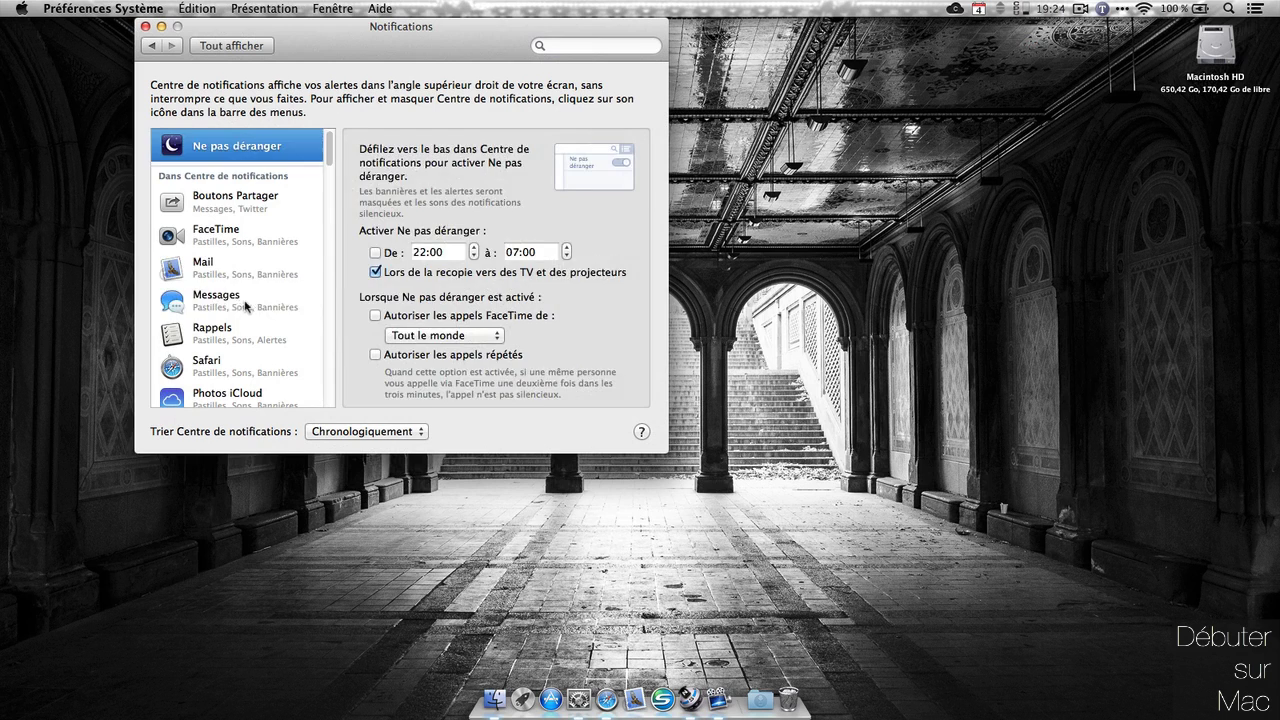
- Set the Messages alert style to Alertes and close the preferences window
{"action": "left_click", "coordinate": [246, 305]}
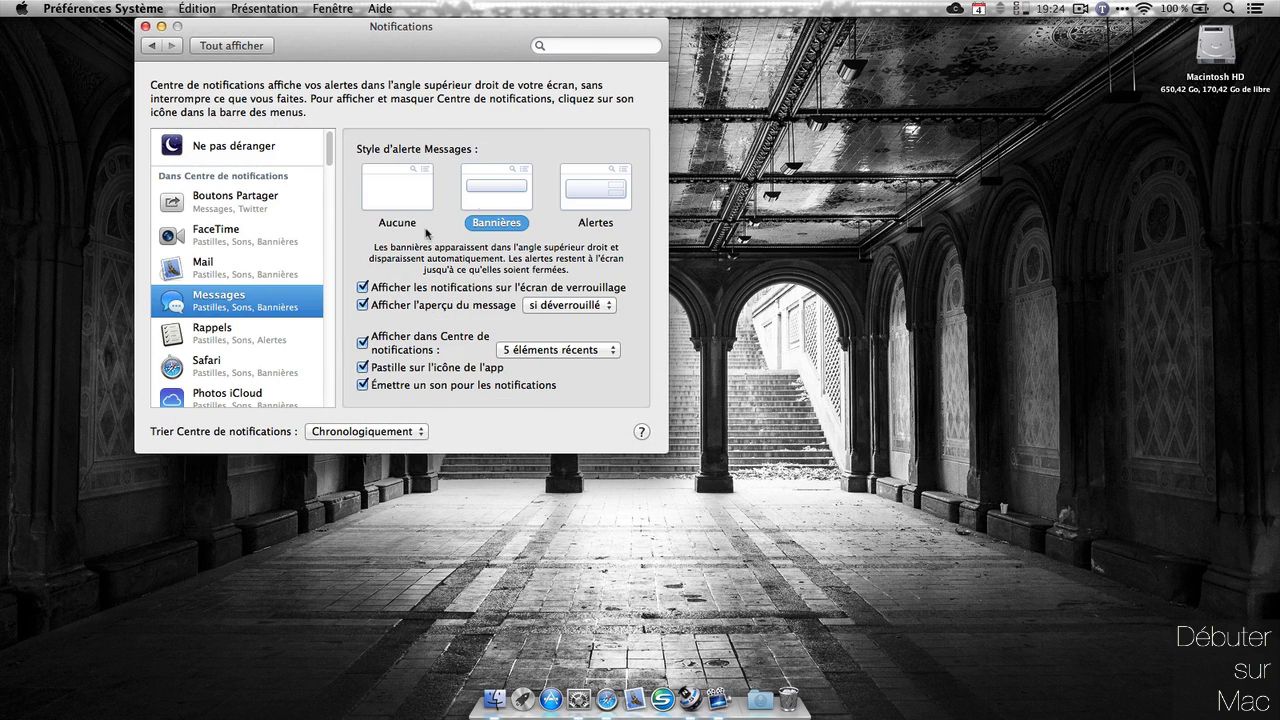
{"action": "left_click", "coordinate": [601, 198]}
{"action": "left_click", "coordinate": [228, 46]}
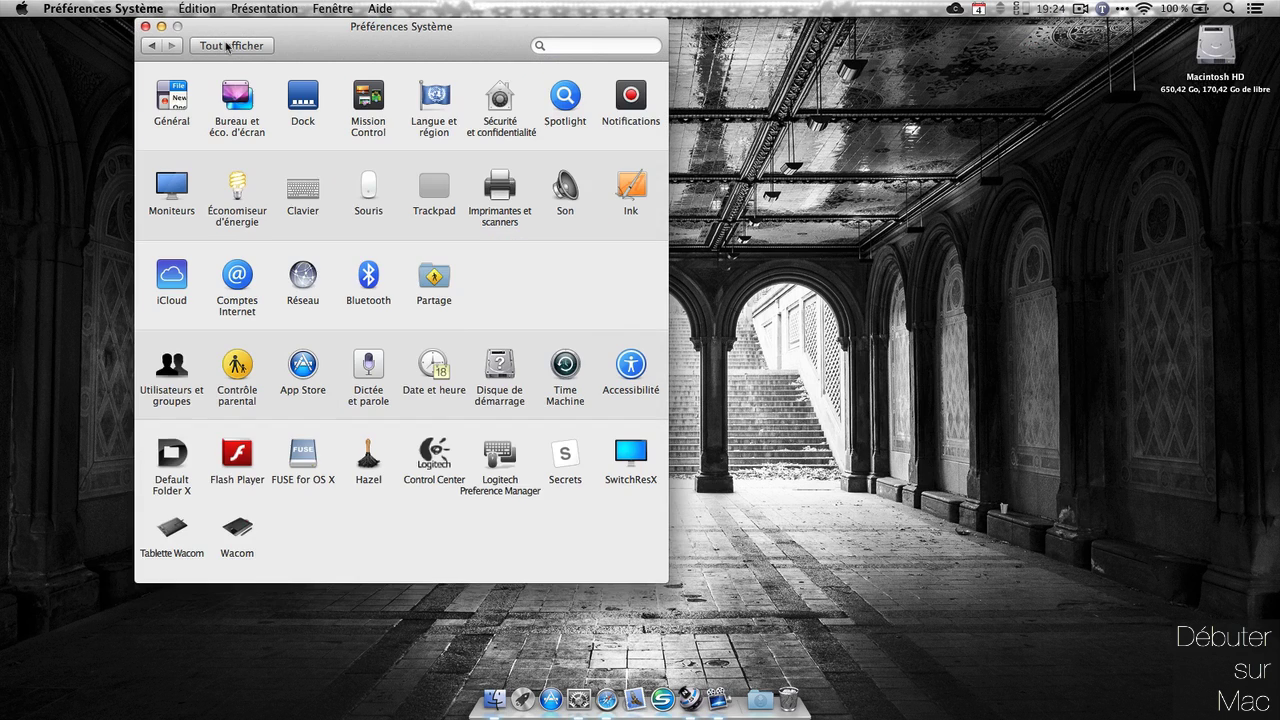
{"action": "left_click", "coordinate": [145, 26]}
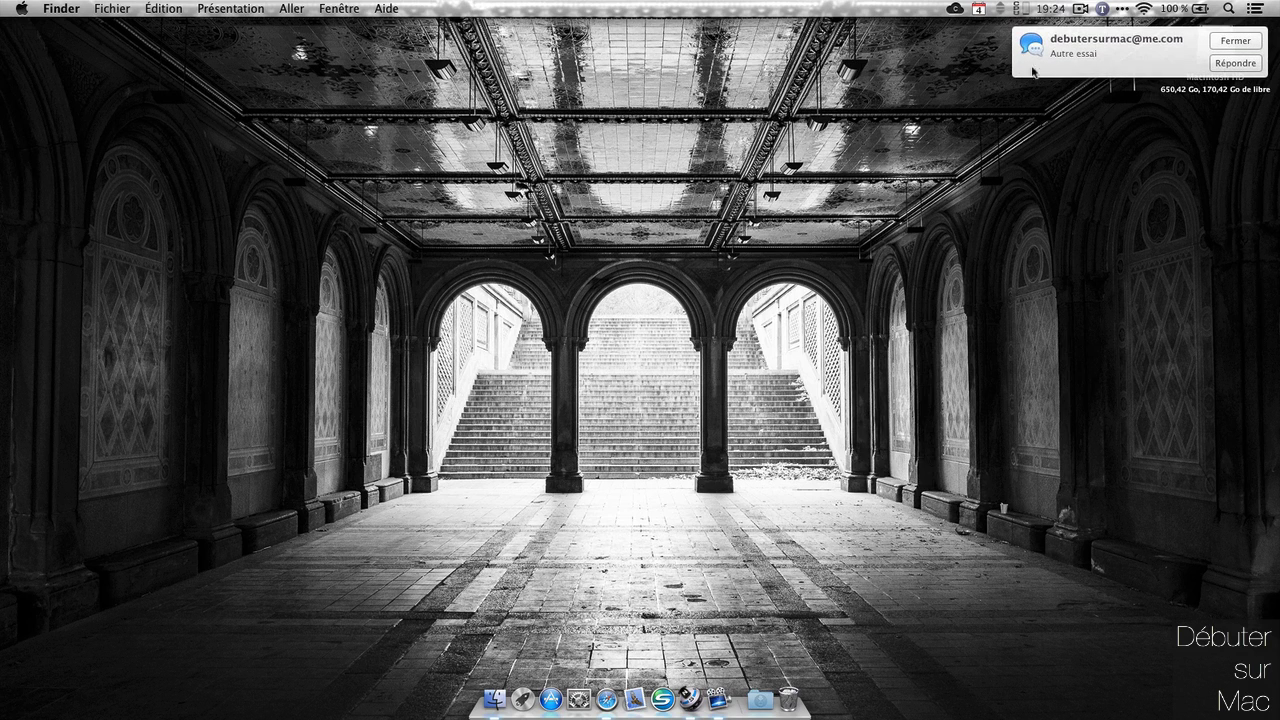
- Start writing a reply to the "Autre essai" message directly in its alert
{"action": "left_click", "coordinate": [1238, 64]}
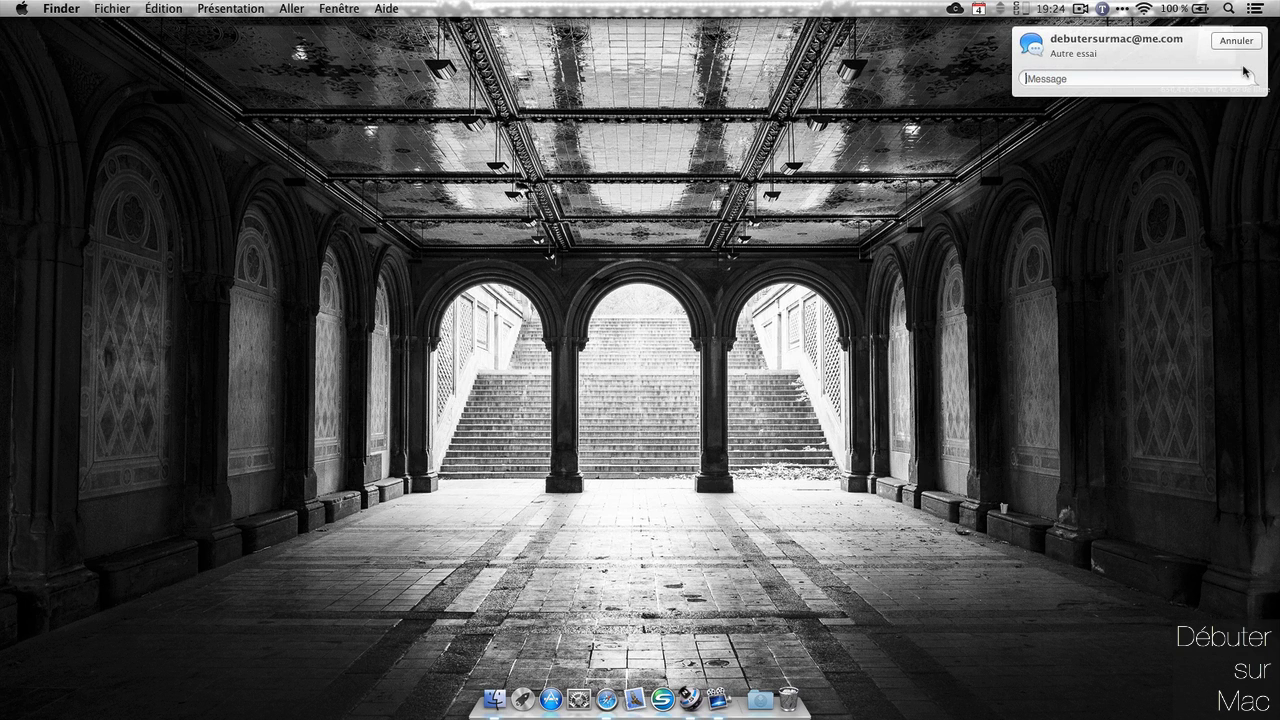
{"action": "type", "text": "m"}
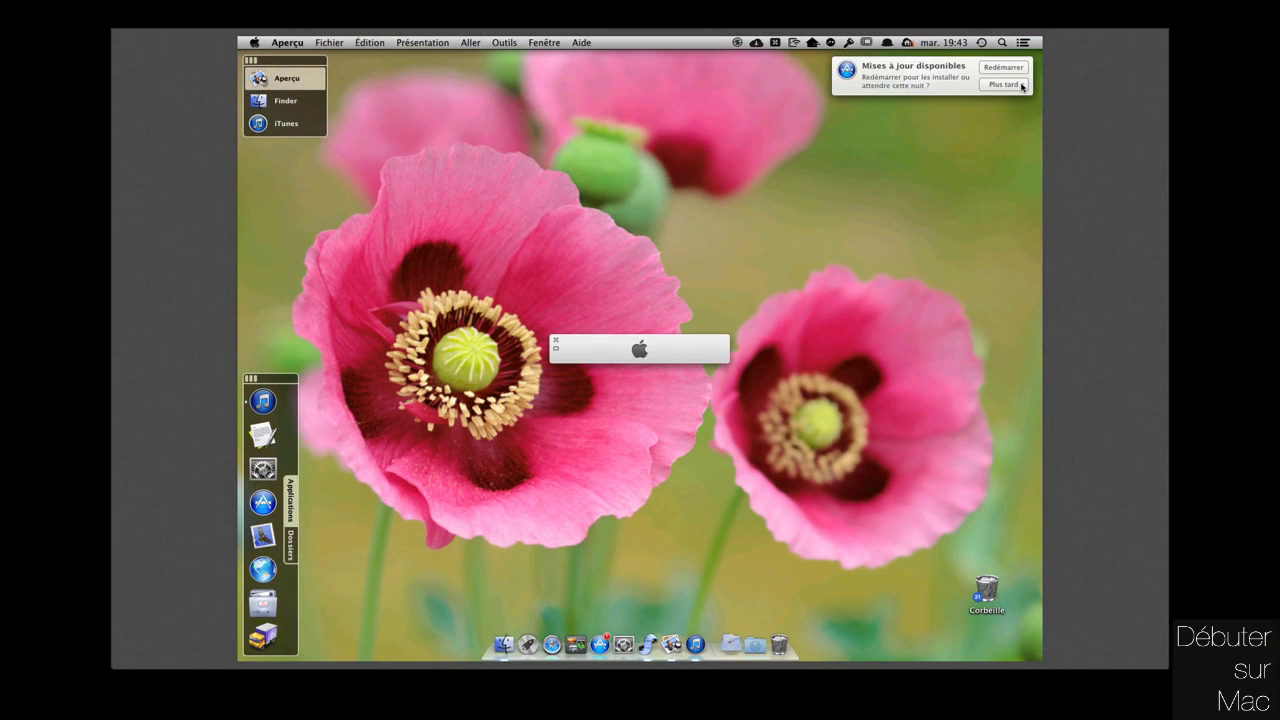
- View the postponement choices in the Mises à jour disponibles alert and choose to restart instead
{"action": "left_click", "coordinate": [1022, 86]}
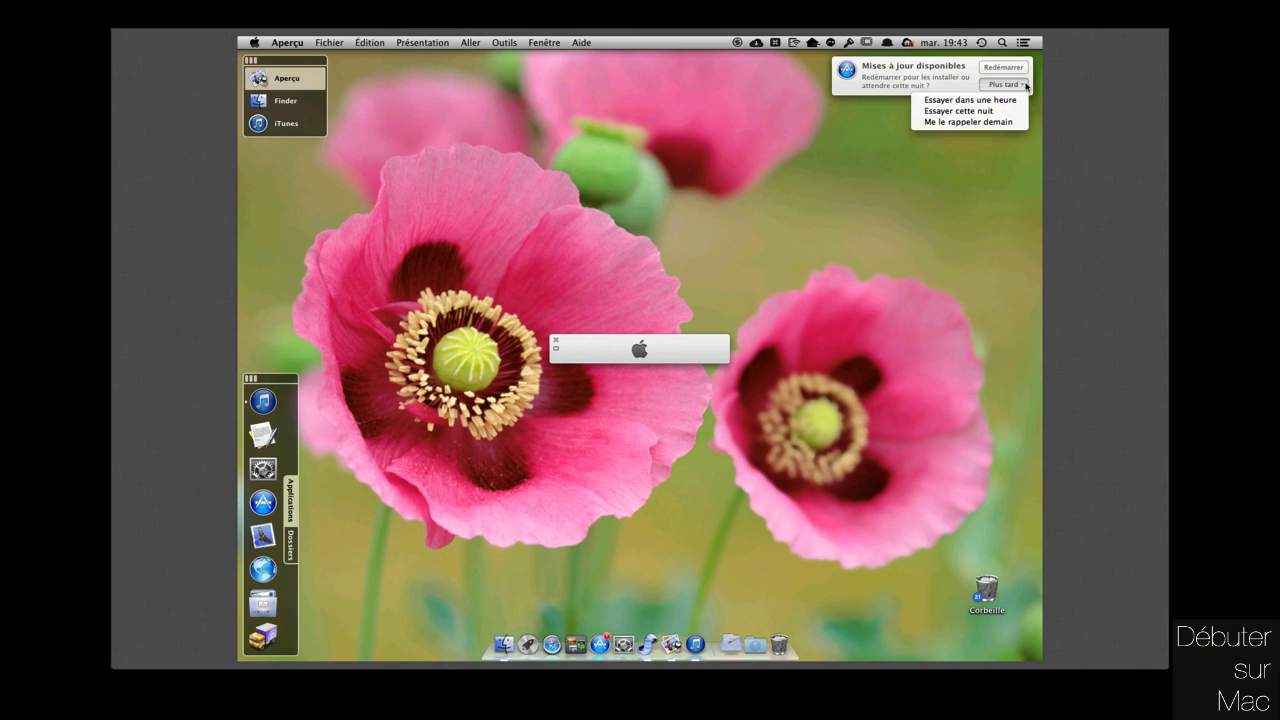
{"action": "left_click", "coordinate": [1025, 86]}
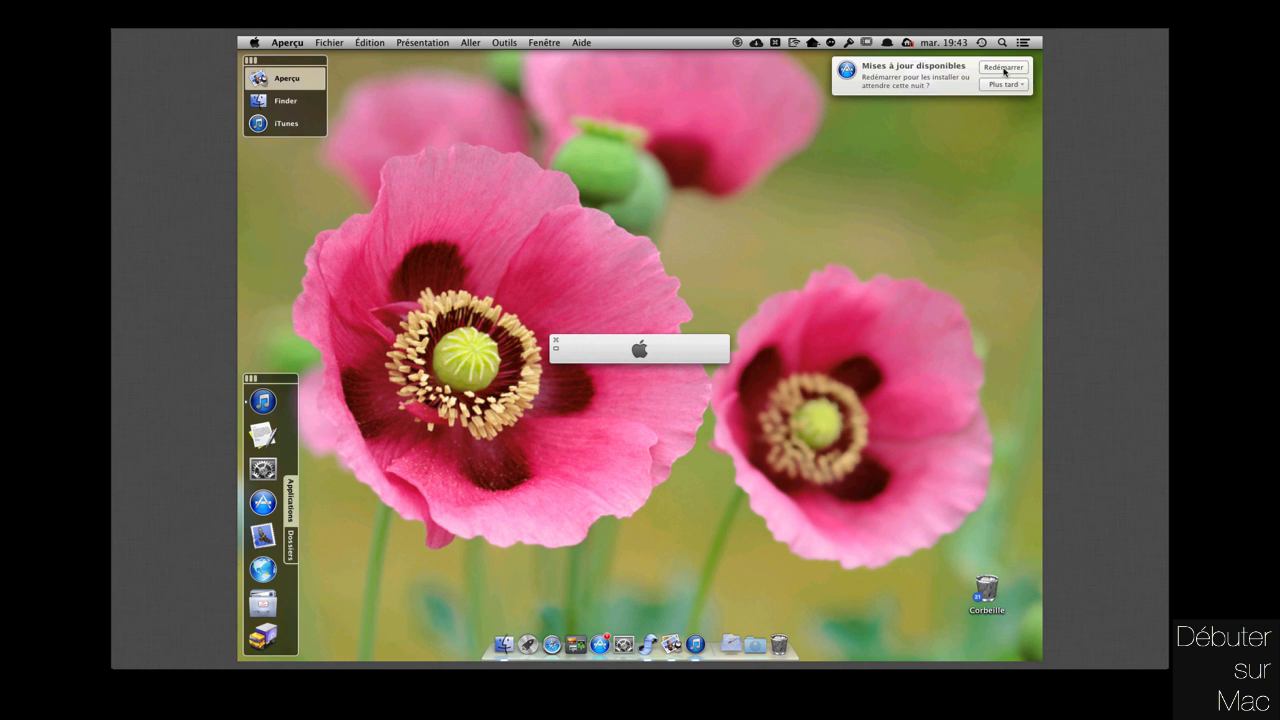
{"action": "left_click", "coordinate": [1004, 68]}
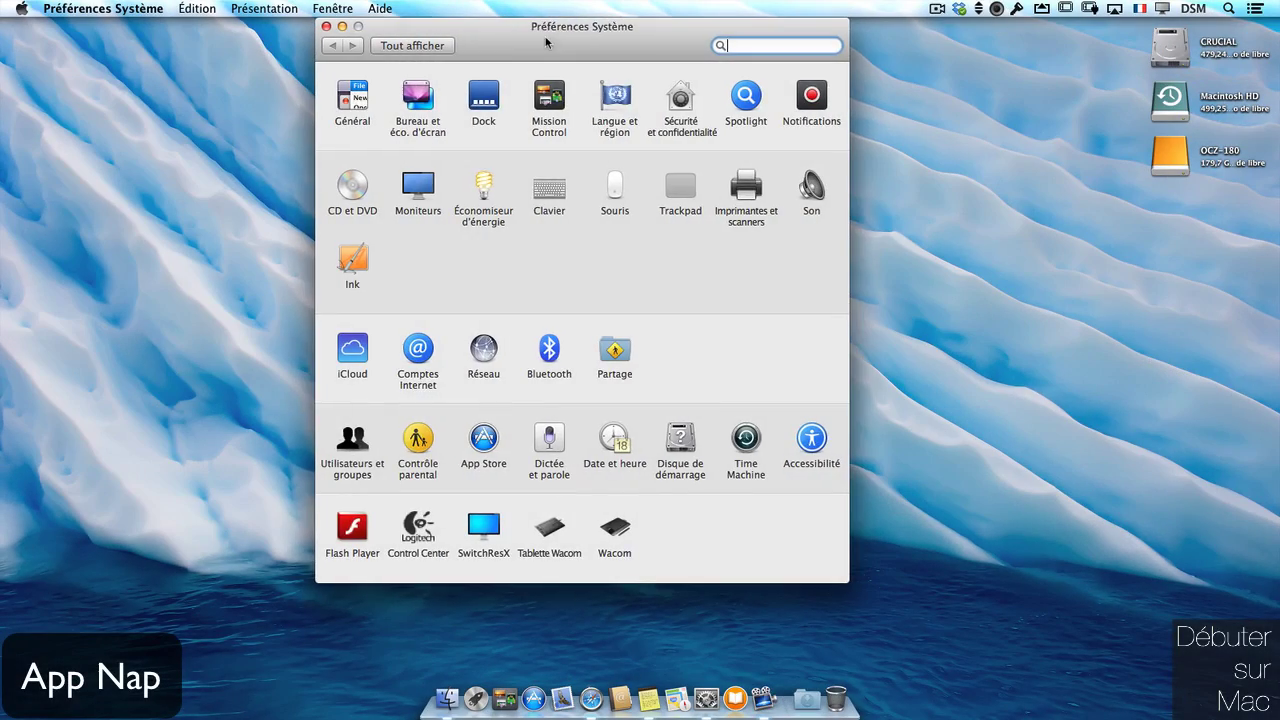
- Enable Power Nap in the Économiseur d'énergie preferences and close the preferences window
{"action": "left_click", "coordinate": [488, 182]}
{"action": "left_click", "coordinate": [392, 277]}
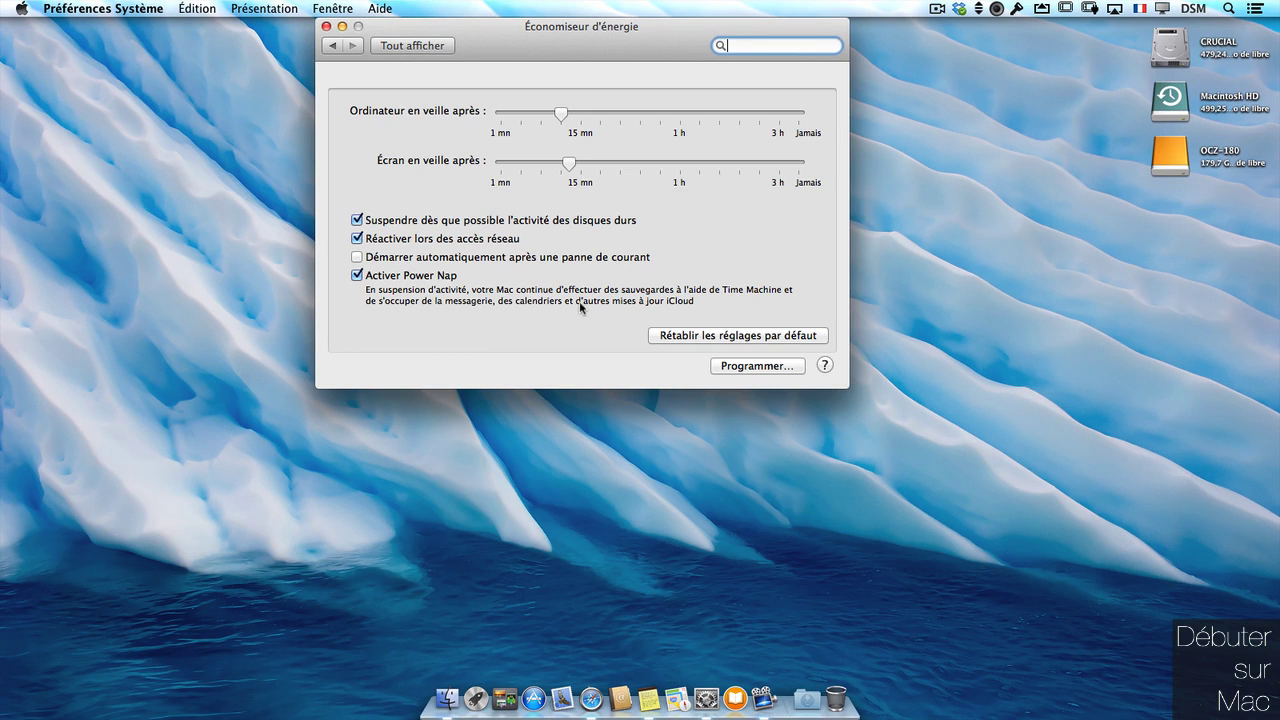
{"action": "left_click", "coordinate": [383, 48]}
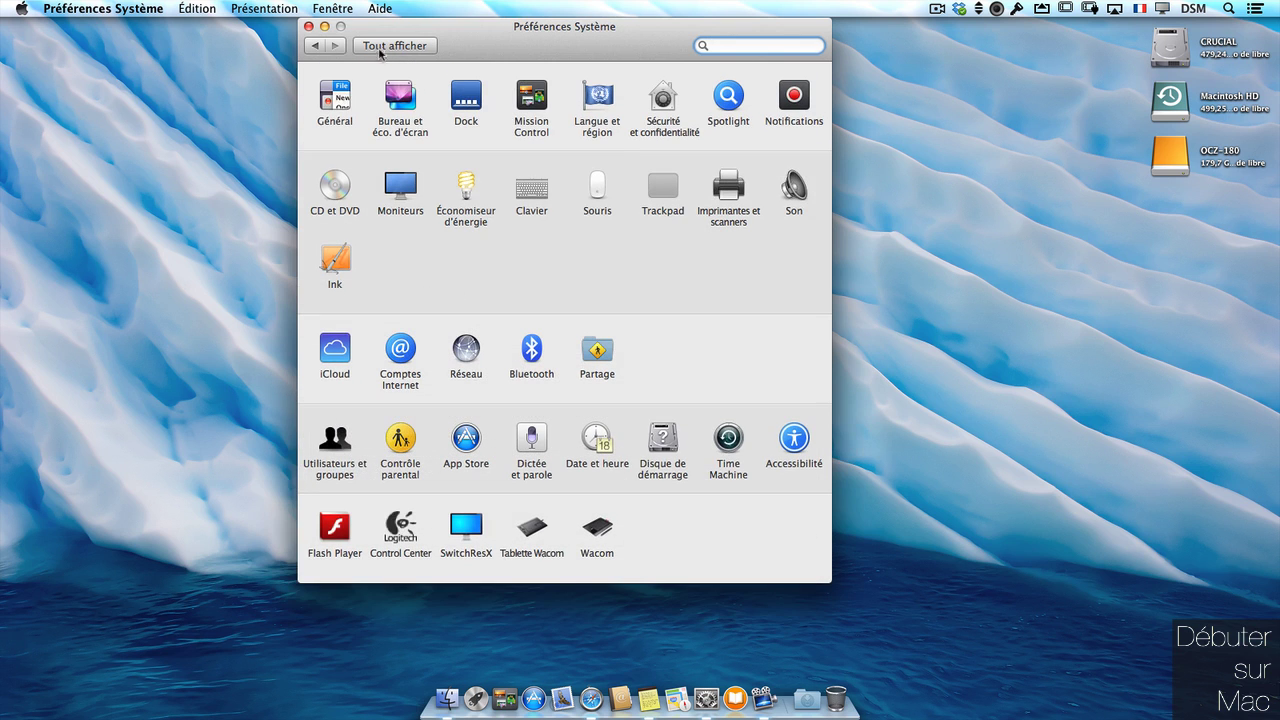
{"action": "left_click", "coordinate": [308, 27]}
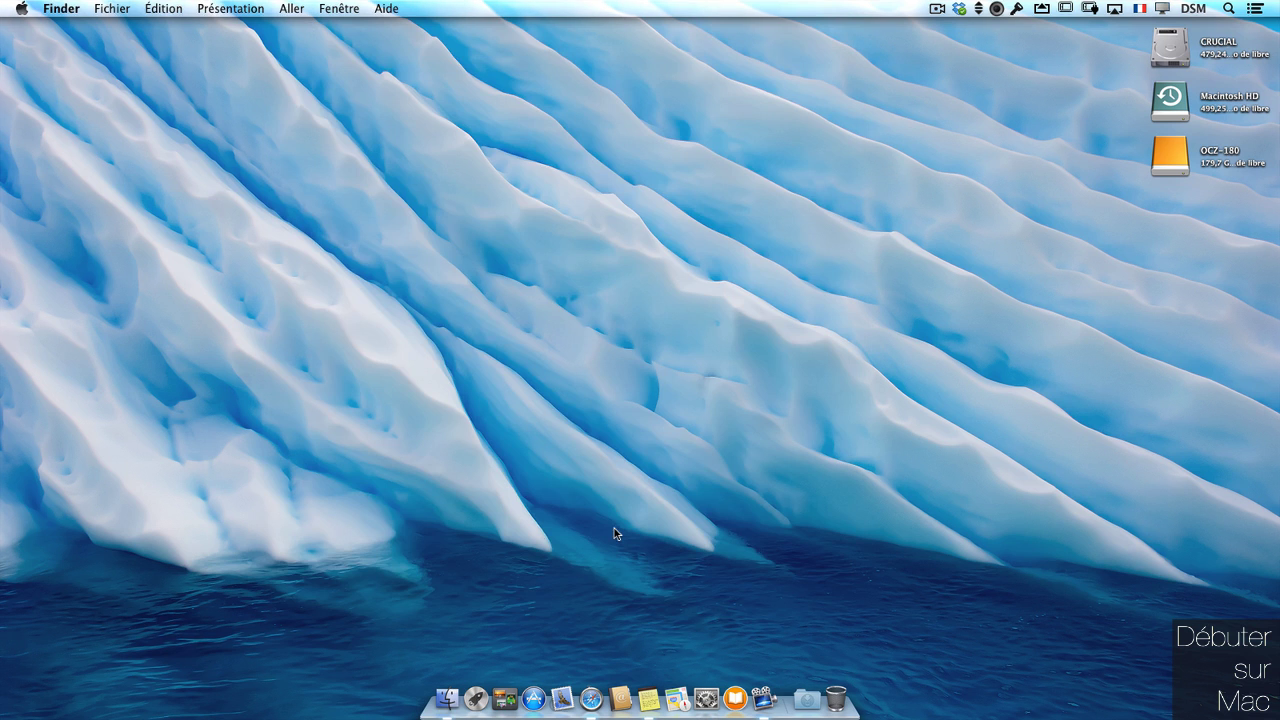
- Show the energy use of the running applications in Moniteur d'activité and sort them by Impact énergétique
{"action": "key", "text": "F11"}
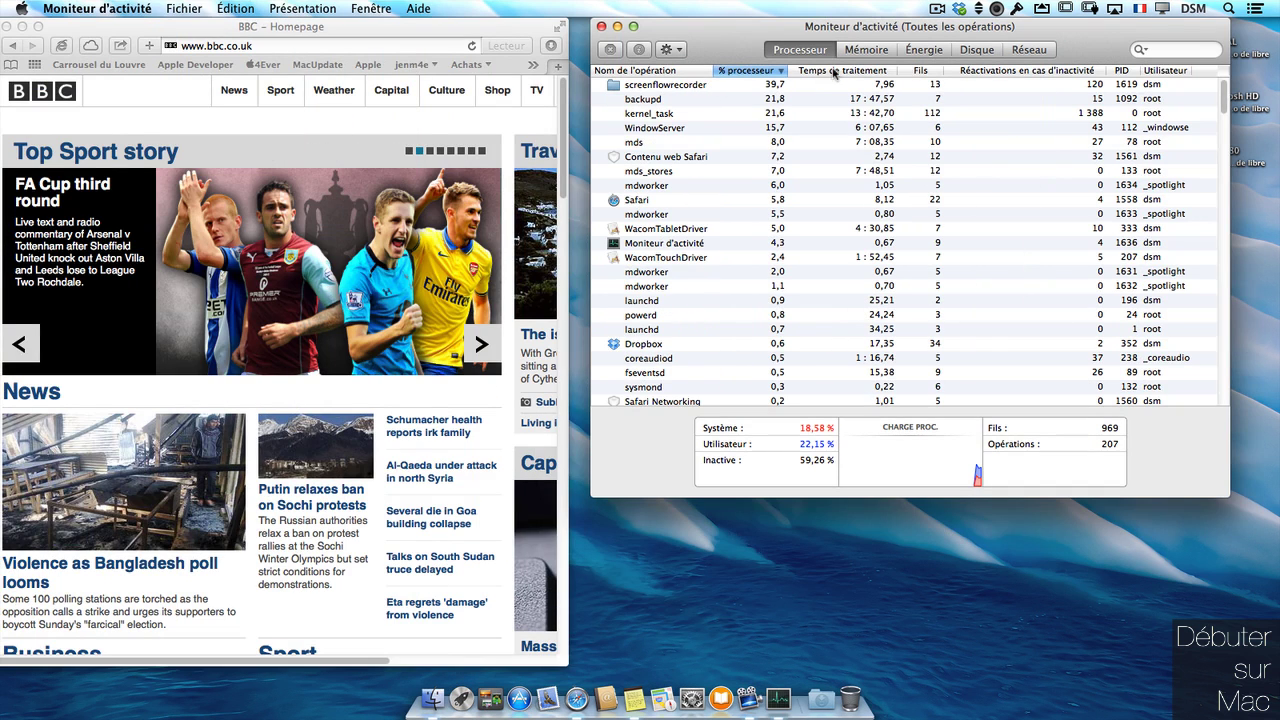
{"action": "left_click", "coordinate": [884, 55]}
{"action": "left_click", "coordinate": [920, 52]}
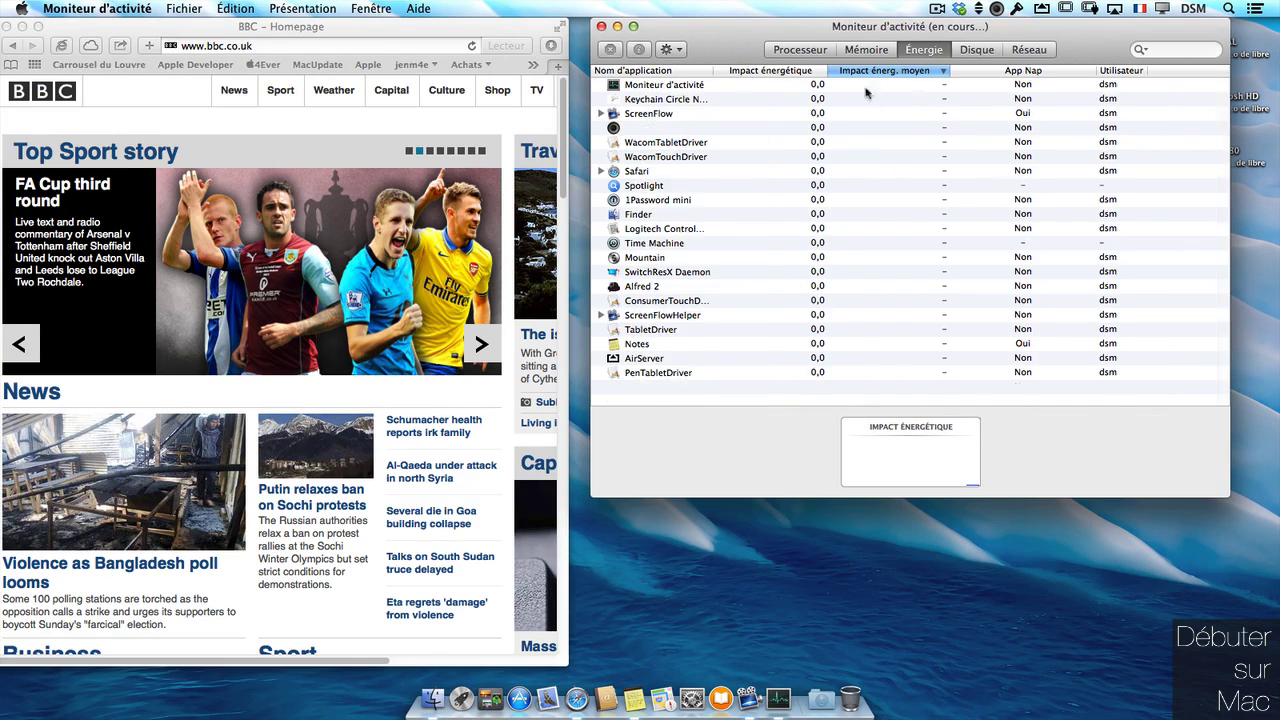
{"action": "left_click_drag", "start_coordinate": [941, 28], "coordinate": [951, 28]}
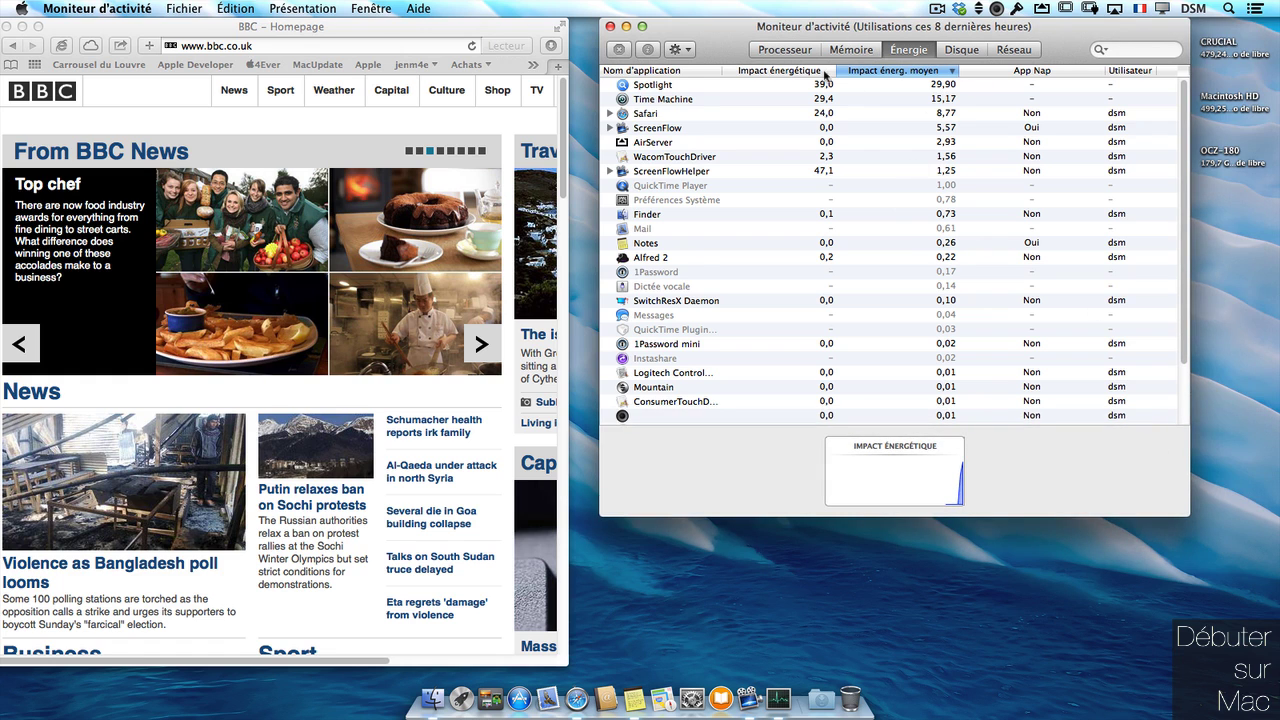
{"action": "left_click", "coordinate": [824, 71]}
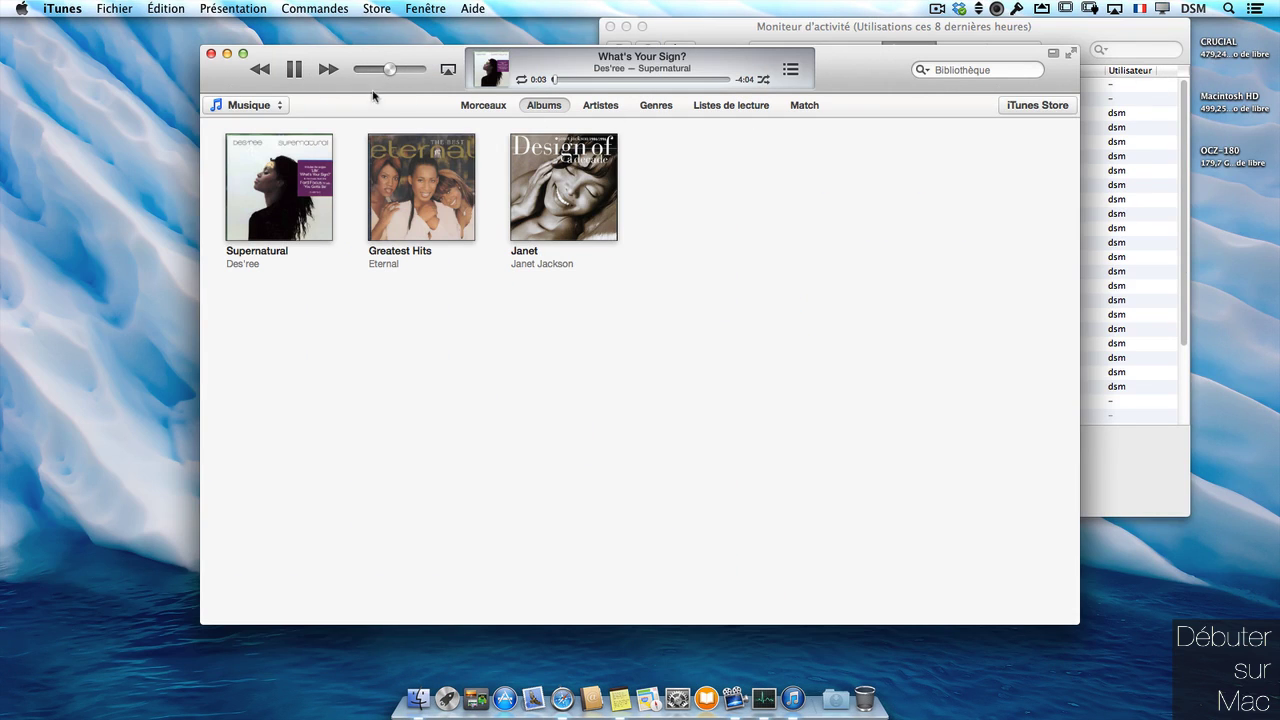
- Turn on the iTunes visualizer for the playing song and shrink the iTunes window
{"action": "left_click", "coordinate": [315, 8]}
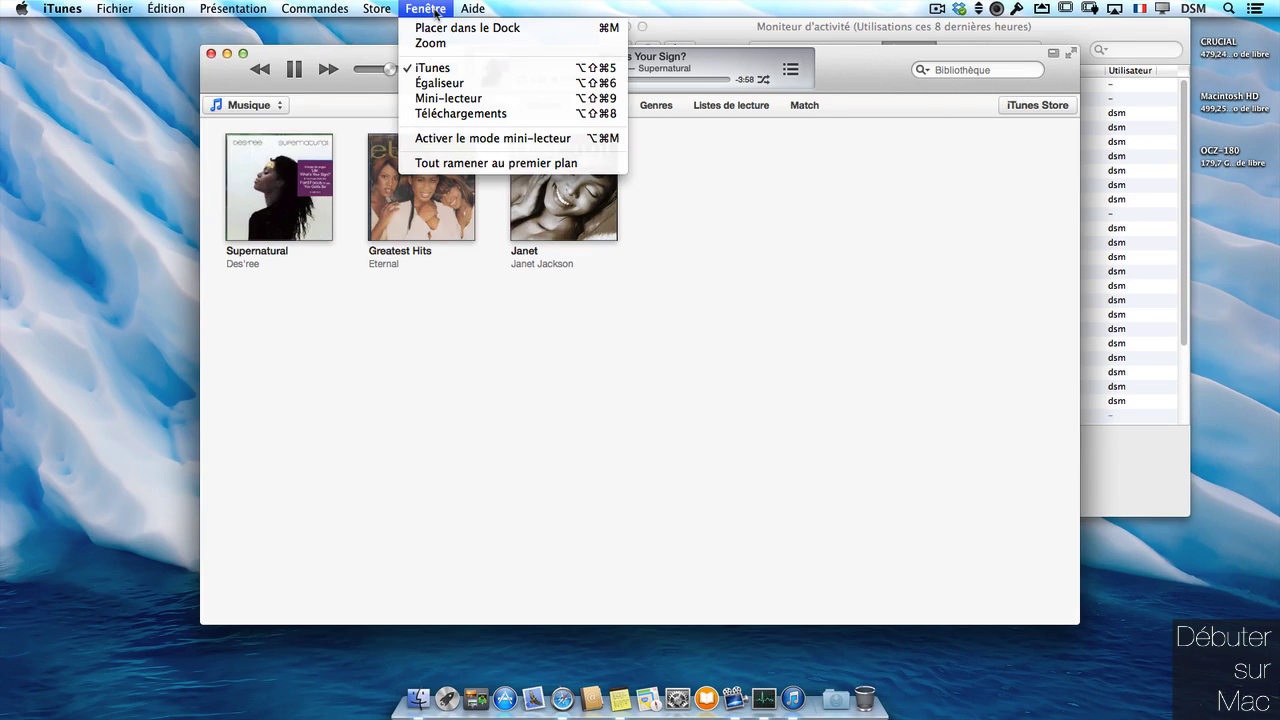
{"action": "left_click", "coordinate": [254, 153]}
{"action": "left_click_drag", "start_coordinate": [1080, 614], "coordinate": [873, 486]}
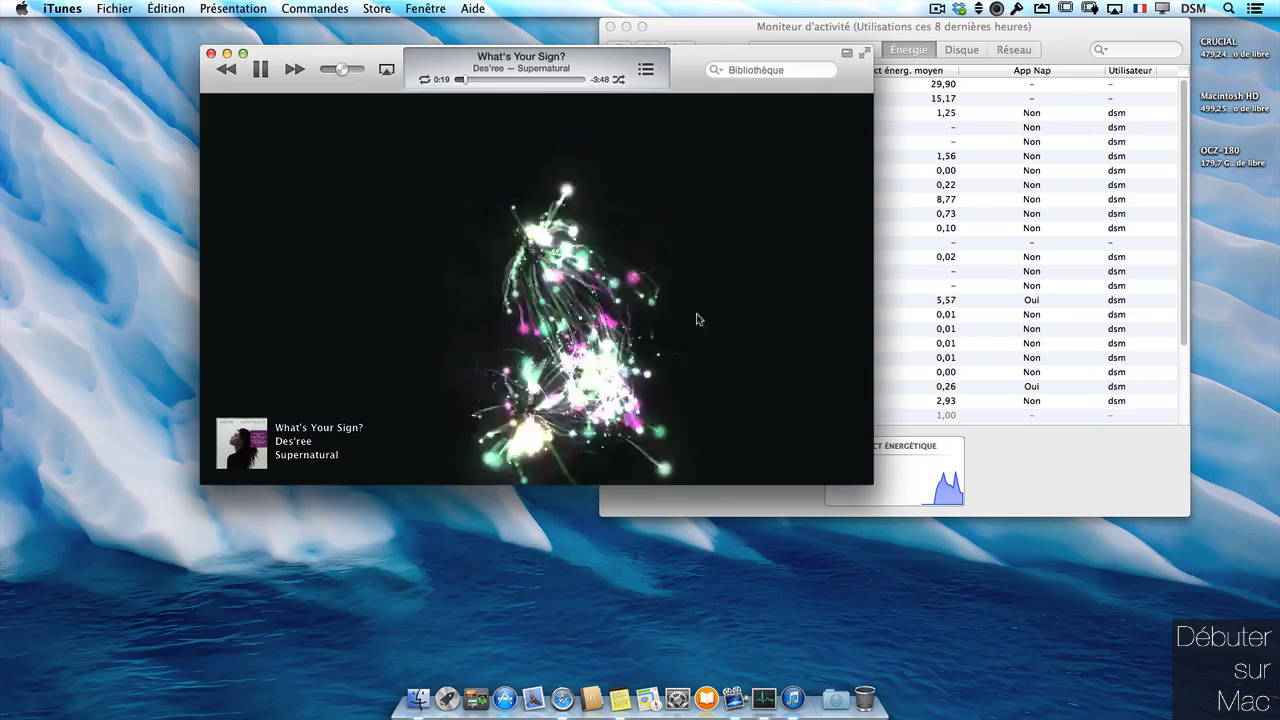
- Arrange the iTunes and Moniteur d'activité windows side by side and select iTunes in the energy list
{"action": "left_click_drag", "start_coordinate": [698, 62], "coordinate": [498, 35]}
{"action": "left_click_drag", "start_coordinate": [744, 25], "coordinate": [814, 24]}
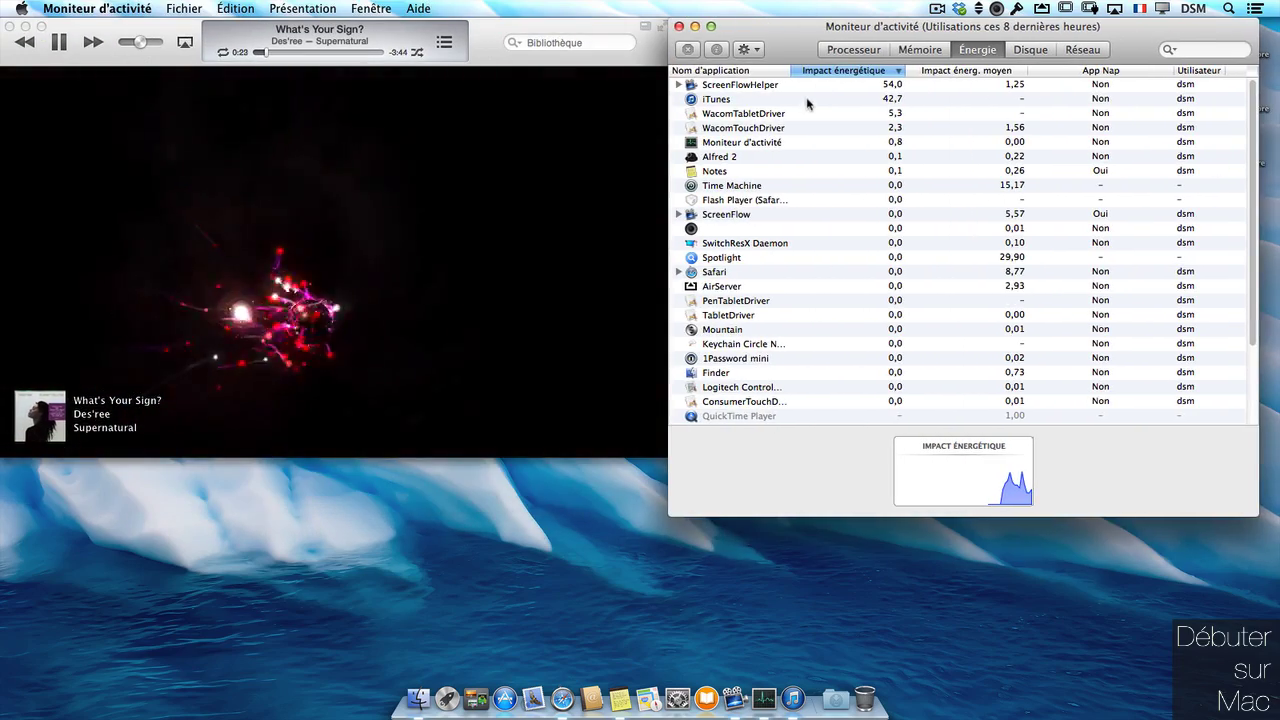
{"action": "left_click", "coordinate": [817, 100]}
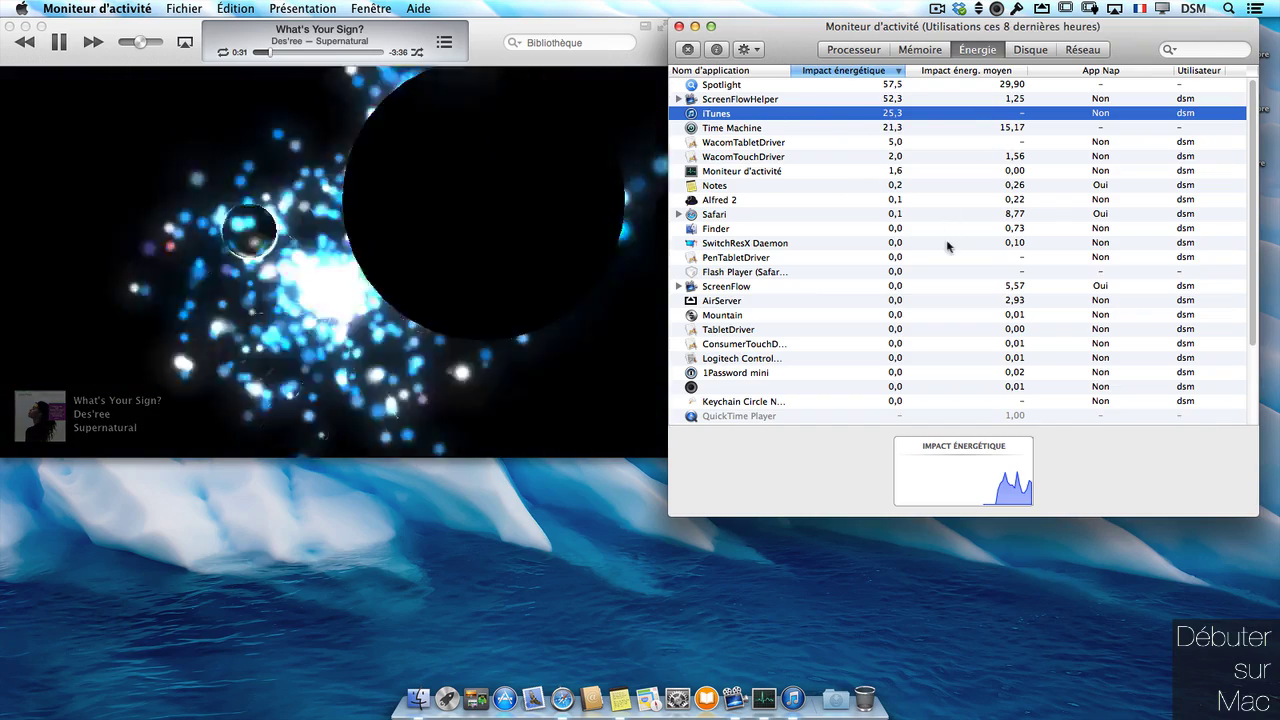
{"action": "left_click_drag", "start_coordinate": [790, 45], "coordinate": [804, 45]}
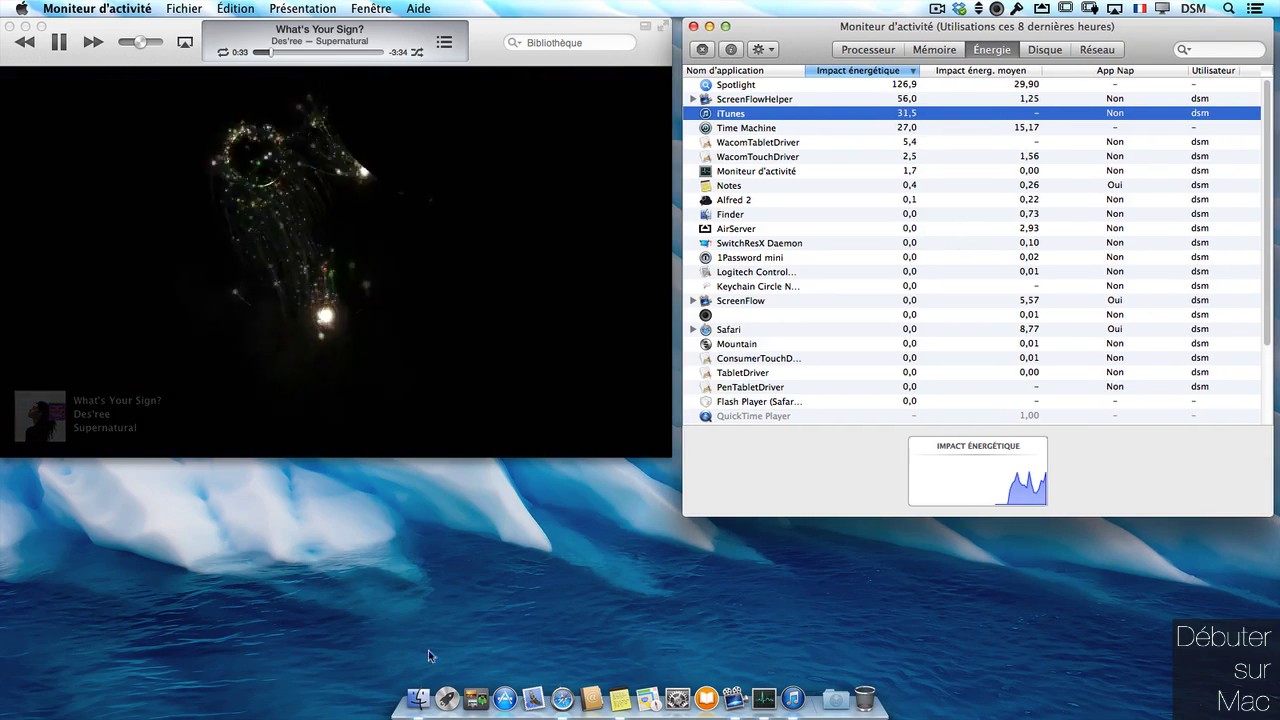
- Compare the energy impact of iTunes while covering its visualizer with a Finder window and uncovering it again
{"action": "left_click", "coordinate": [418, 700]}
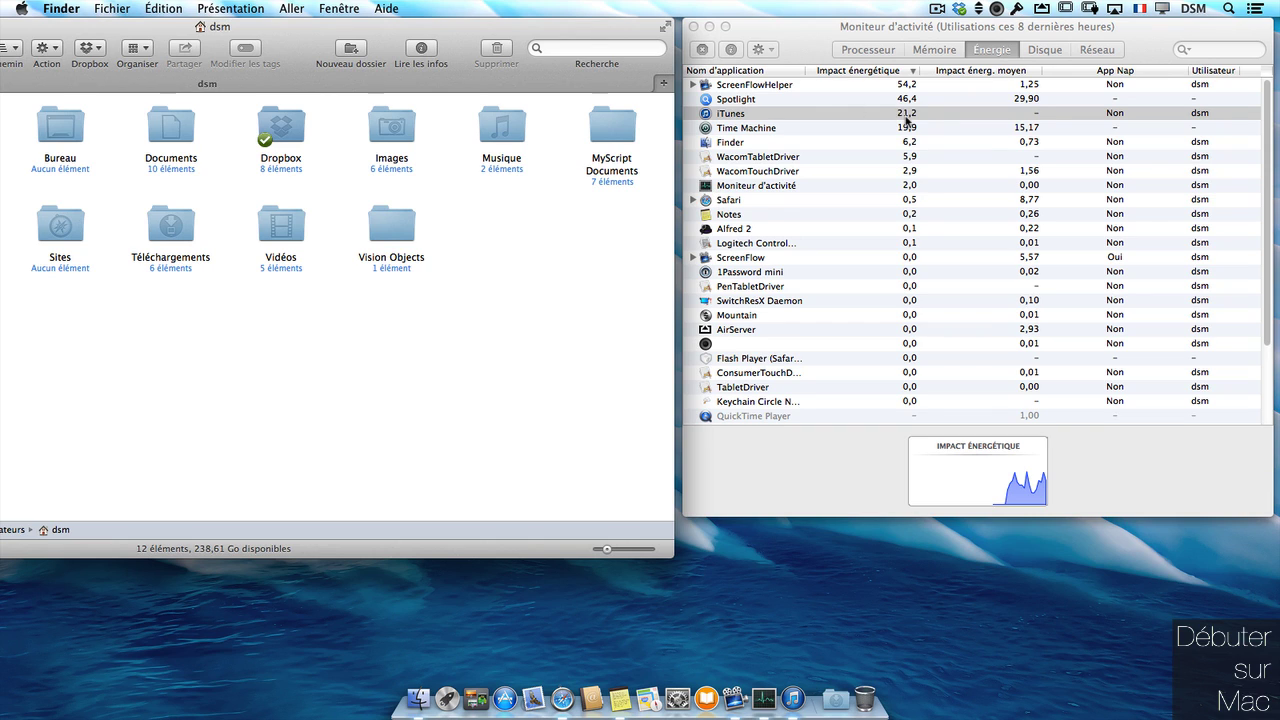
{"action": "left_click", "coordinate": [987, 31]}
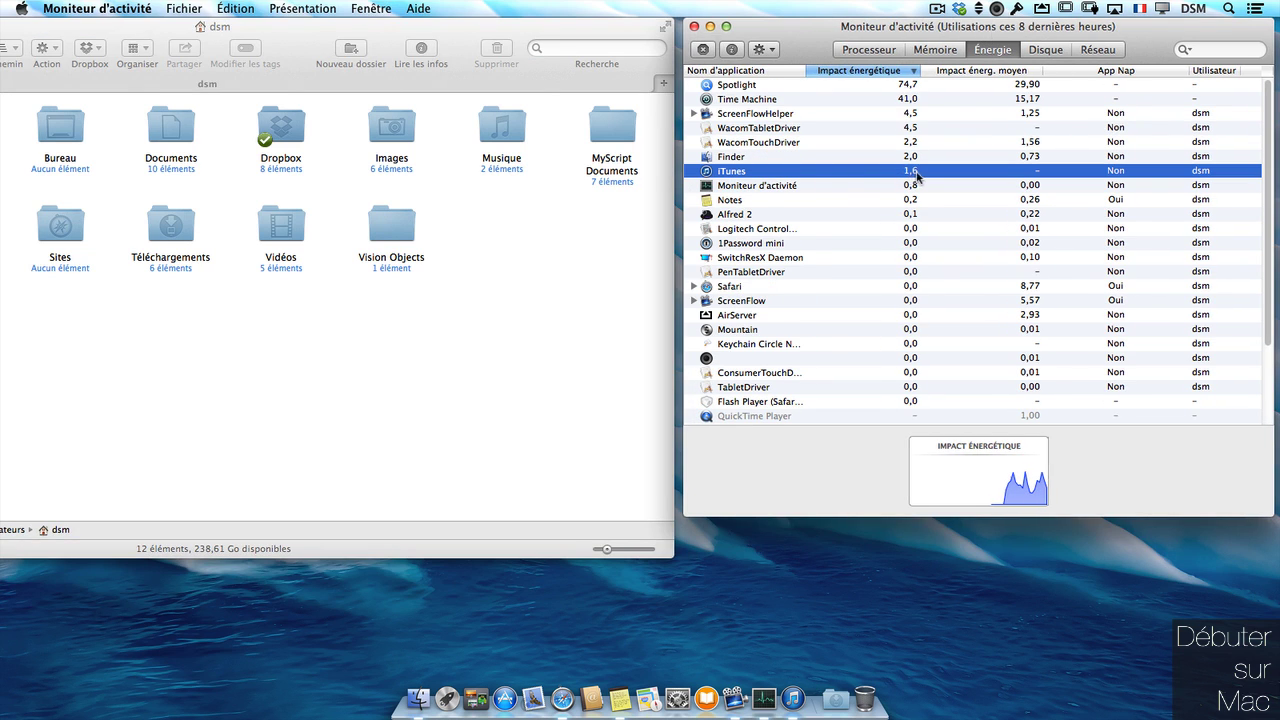
{"action": "left_click_drag", "start_coordinate": [576, 36], "coordinate": [0, 80]}
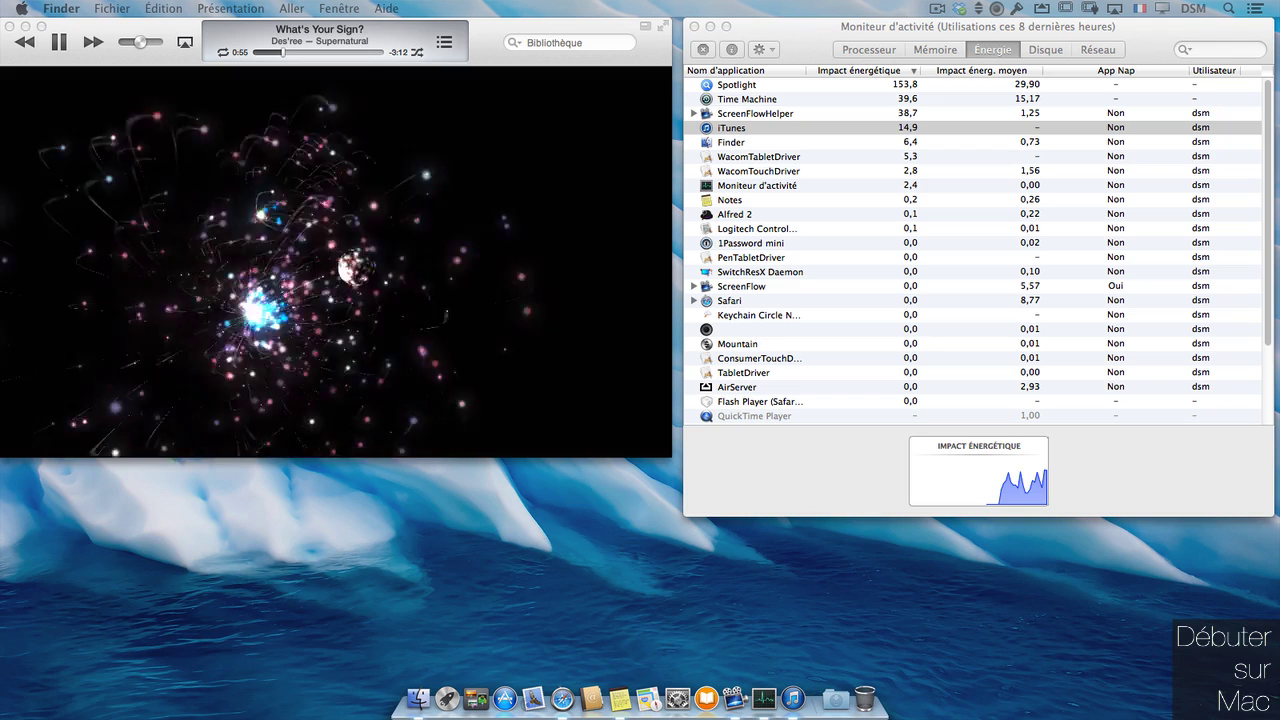
{"action": "left_click", "coordinate": [293, 190]}
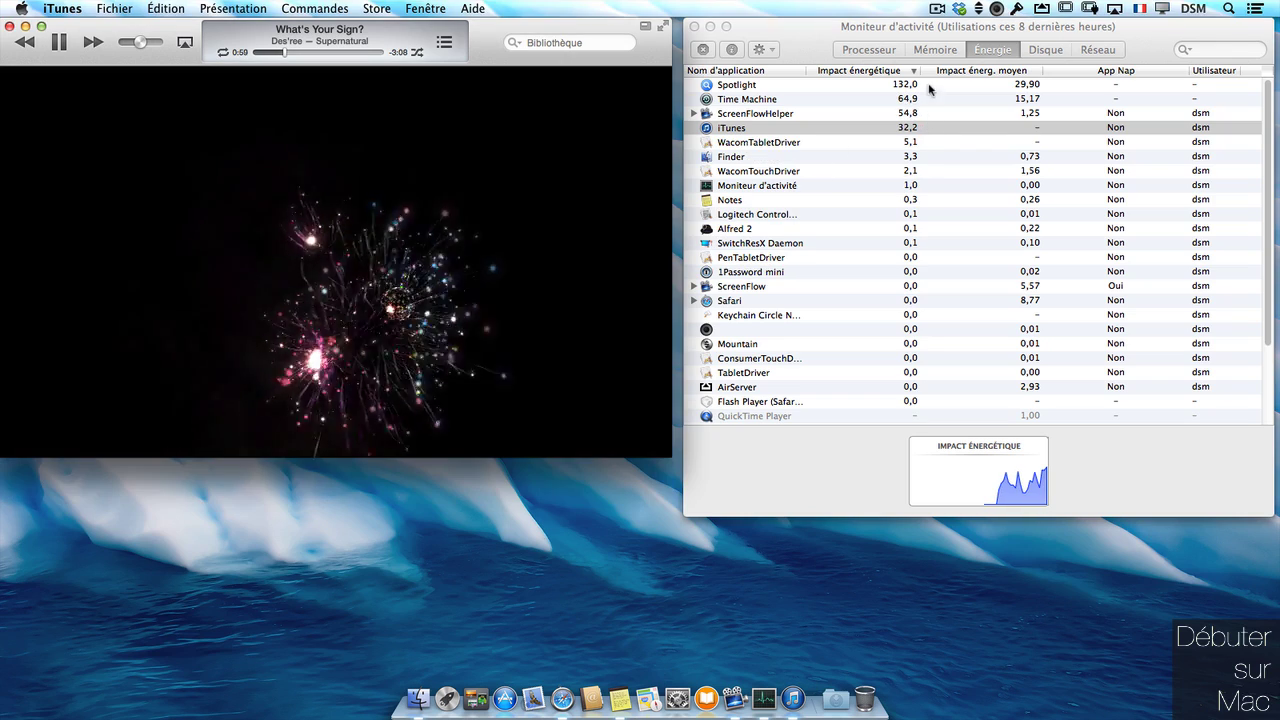
{"action": "left_click_drag", "start_coordinate": [0, 78], "coordinate": [432, 12]}
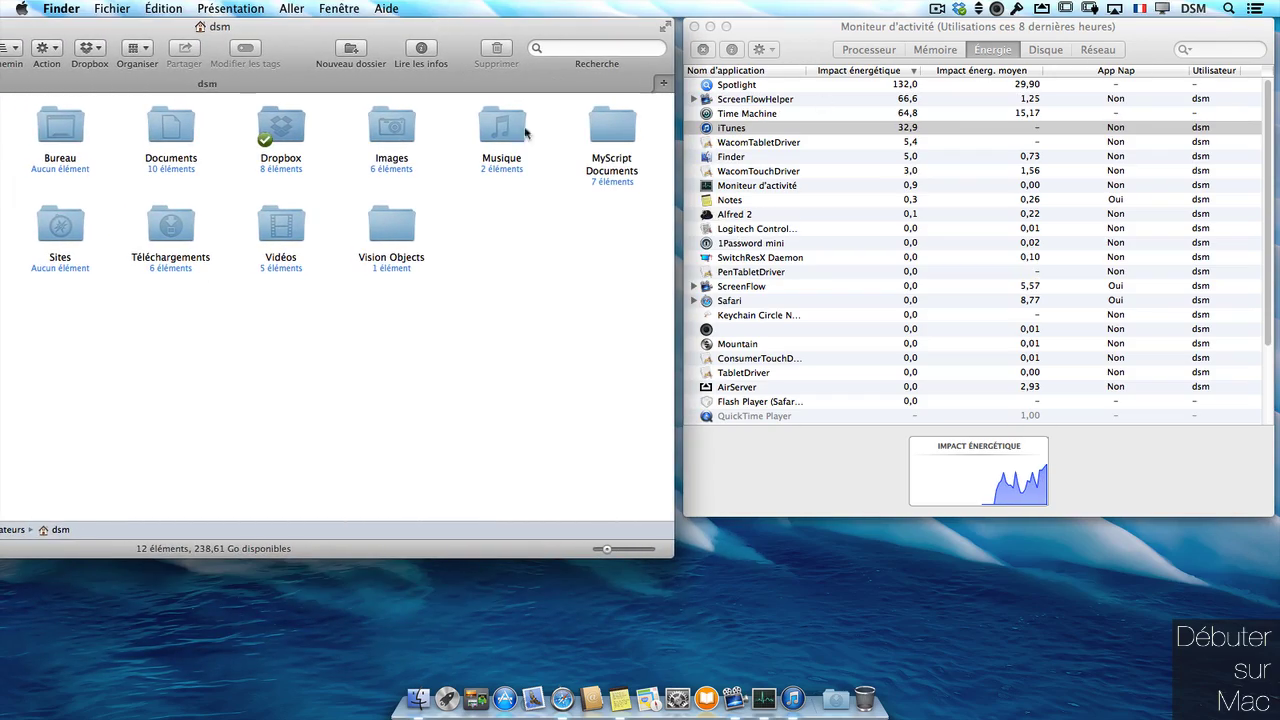
{"action": "left_click_drag", "start_coordinate": [486, 32], "coordinate": [0, 36]}
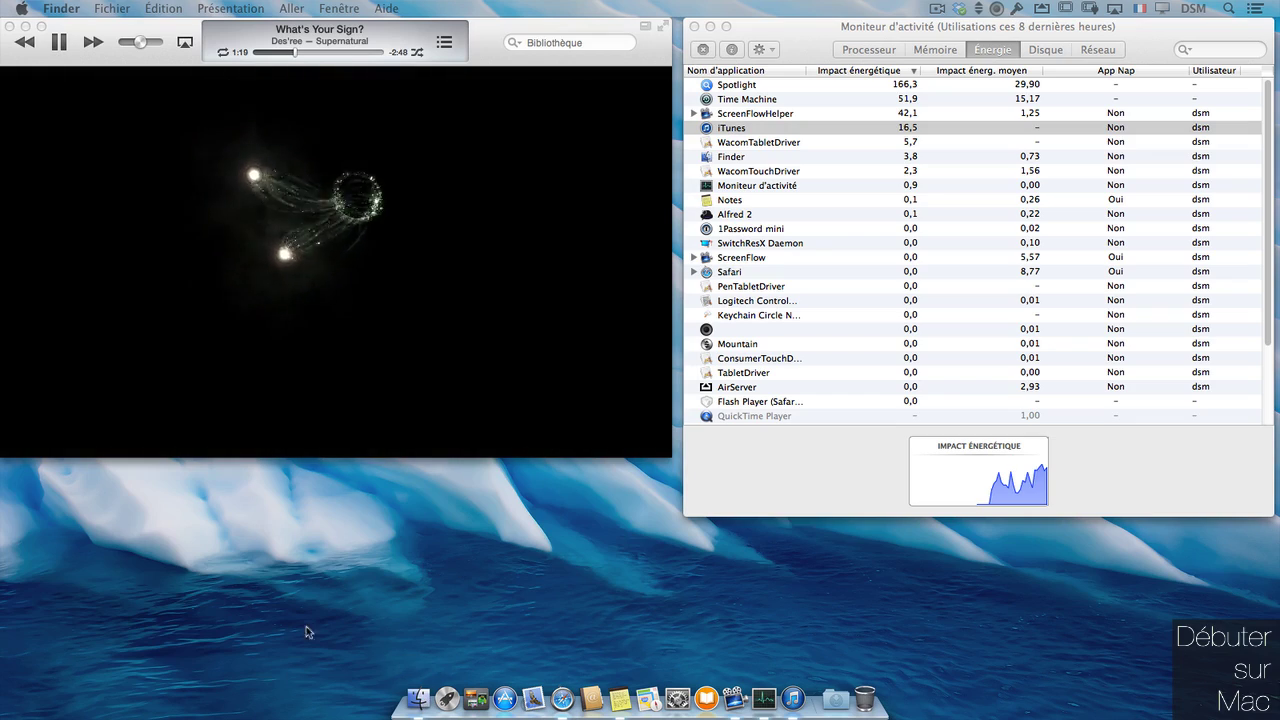
- Bring the Finder window back into view and display the information for iBooks Author from the Applications folder
{"action": "left_click_drag", "start_coordinate": [0, 16], "coordinate": [706, 18]}
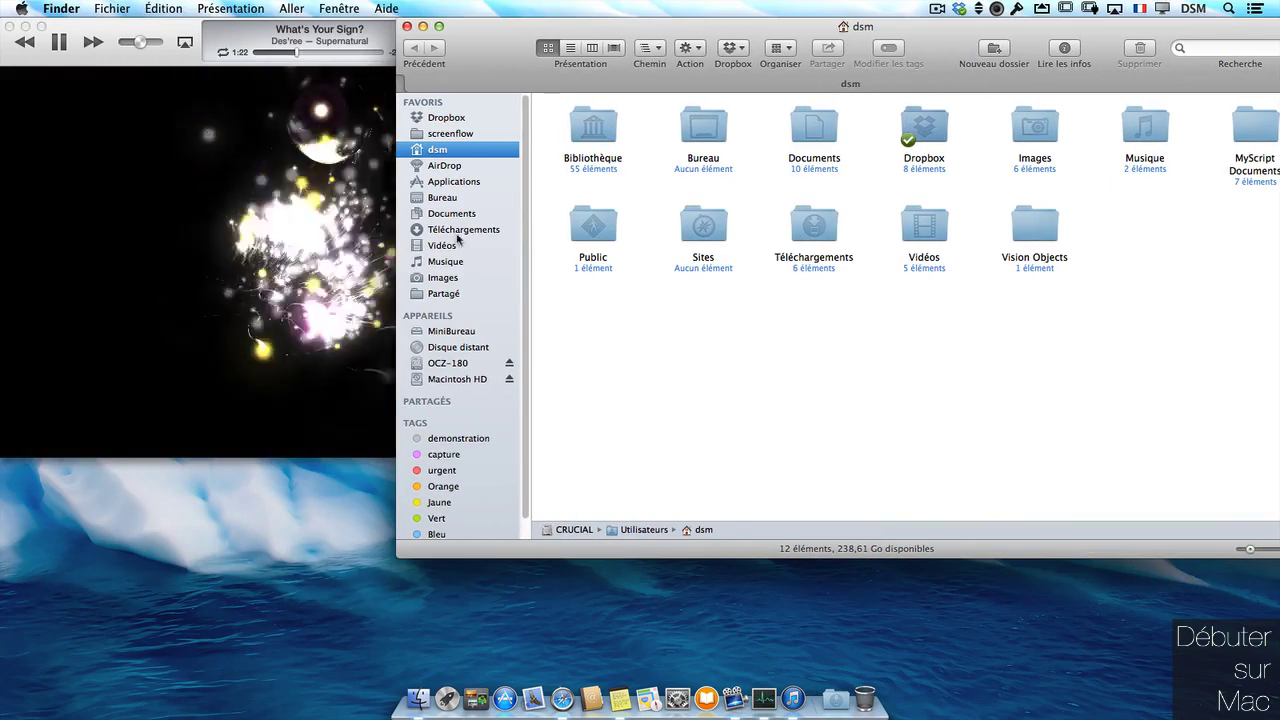
{"action": "left_click", "coordinate": [468, 182]}
{"action": "right_click", "coordinate": [614, 158]}
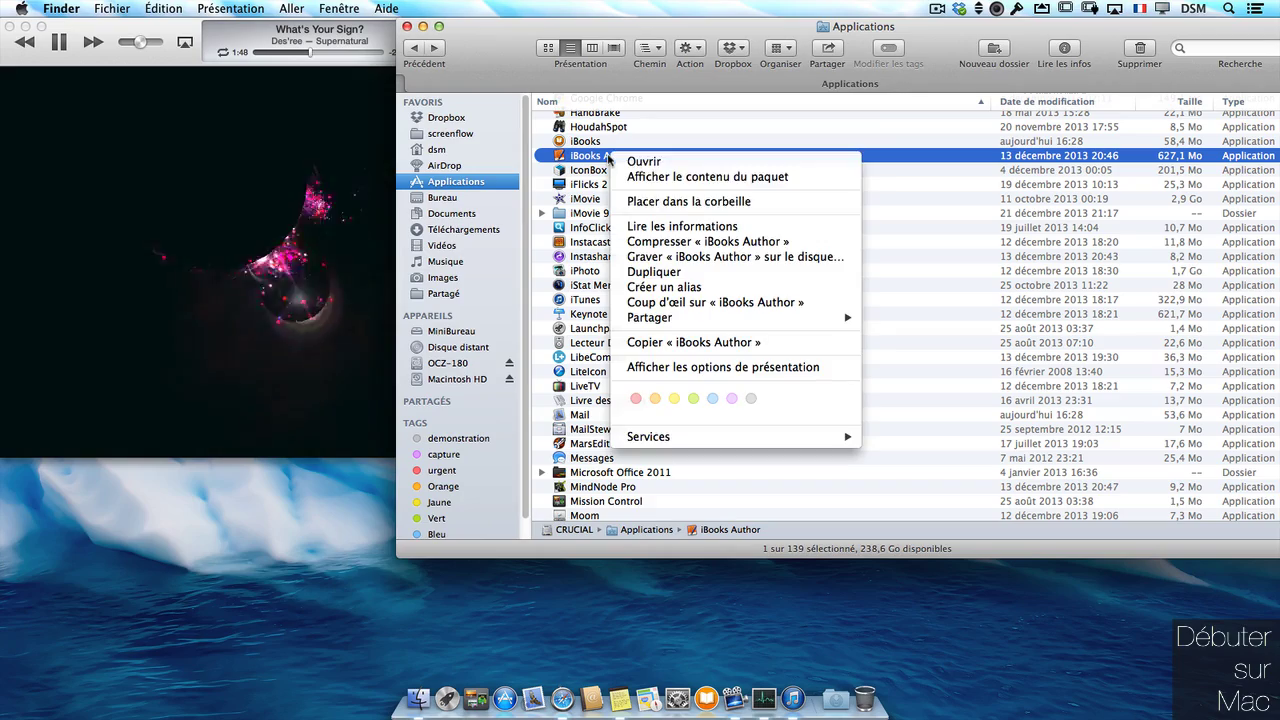
{"action": "left_click", "coordinate": [643, 227]}
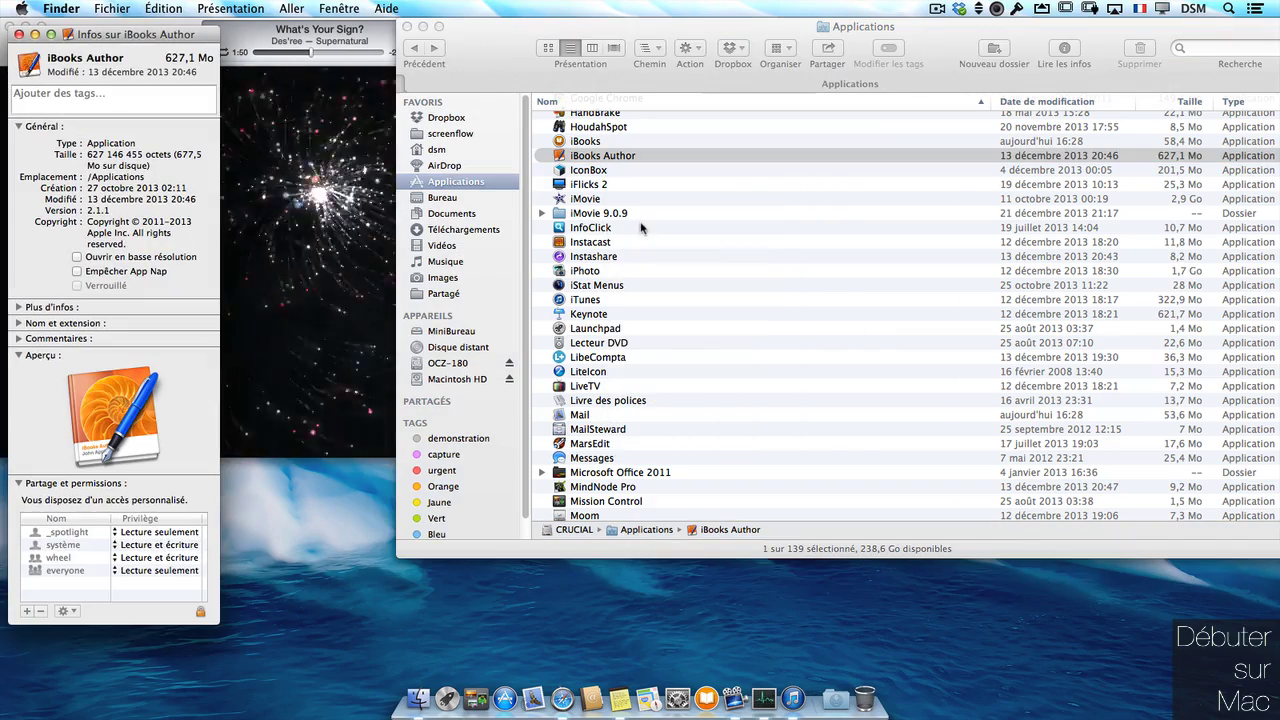